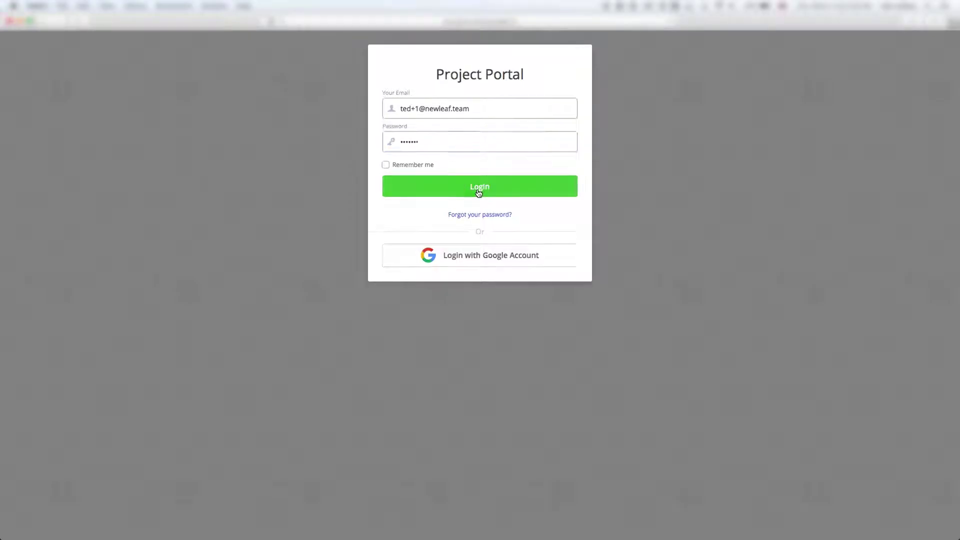
Step: Sign in to the Project Portal with the account's email and password
left_click(478, 191)
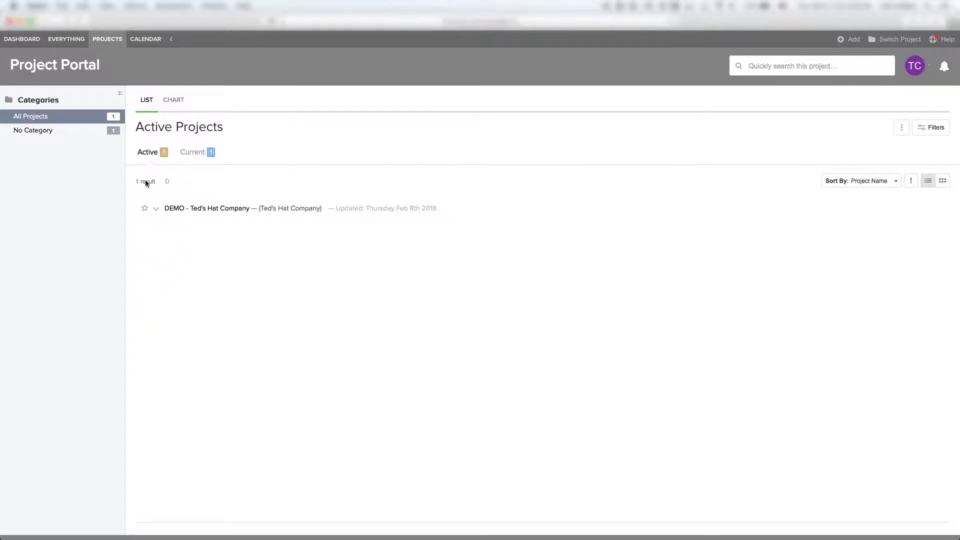
Step: Browse the Dashboard and Everything views, then open the DEMO - Ted's Hat Company project
left_click(17, 42)
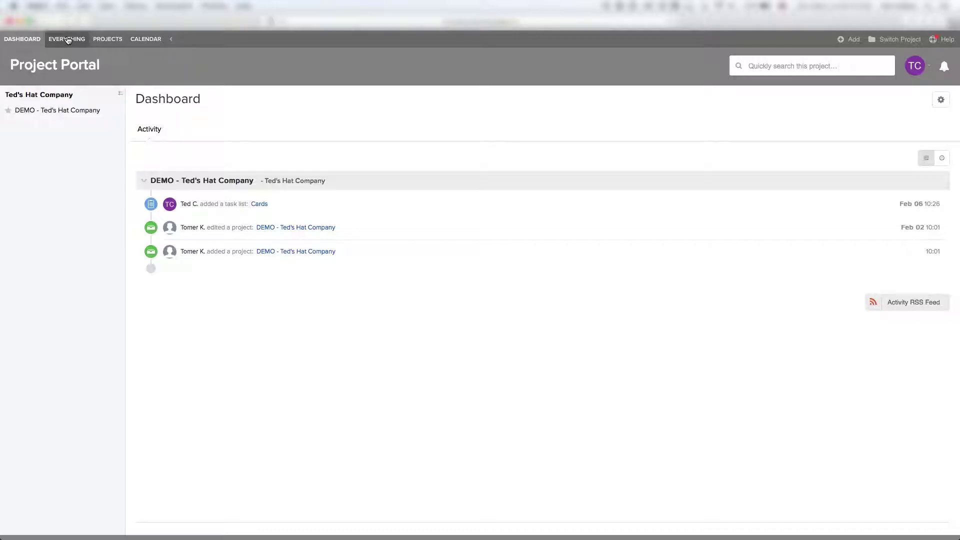
left_click(68, 40)
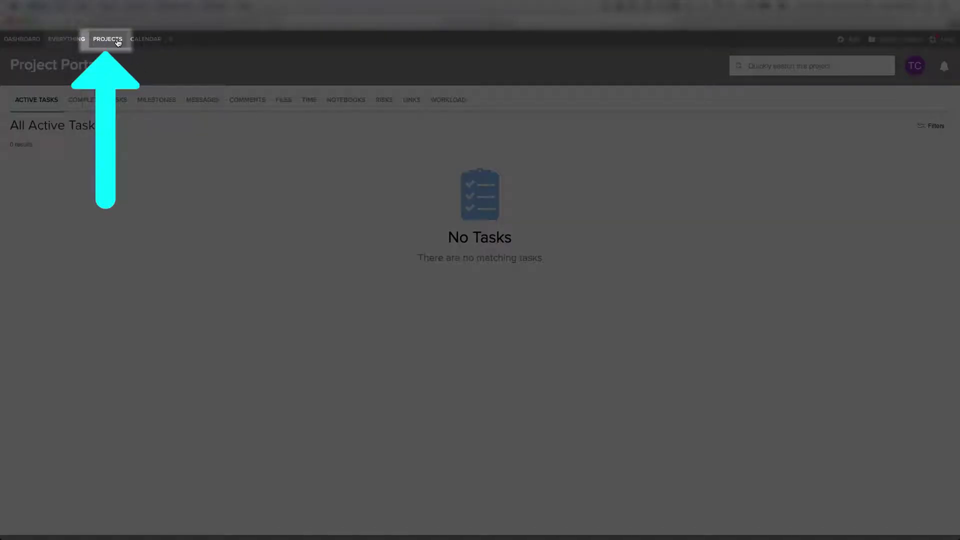
left_click(118, 43)
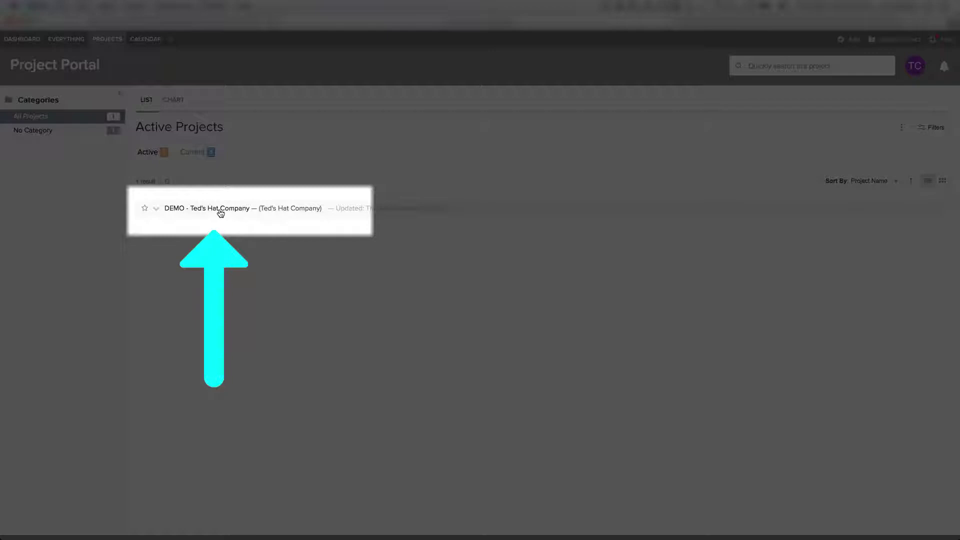
left_click(220, 214)
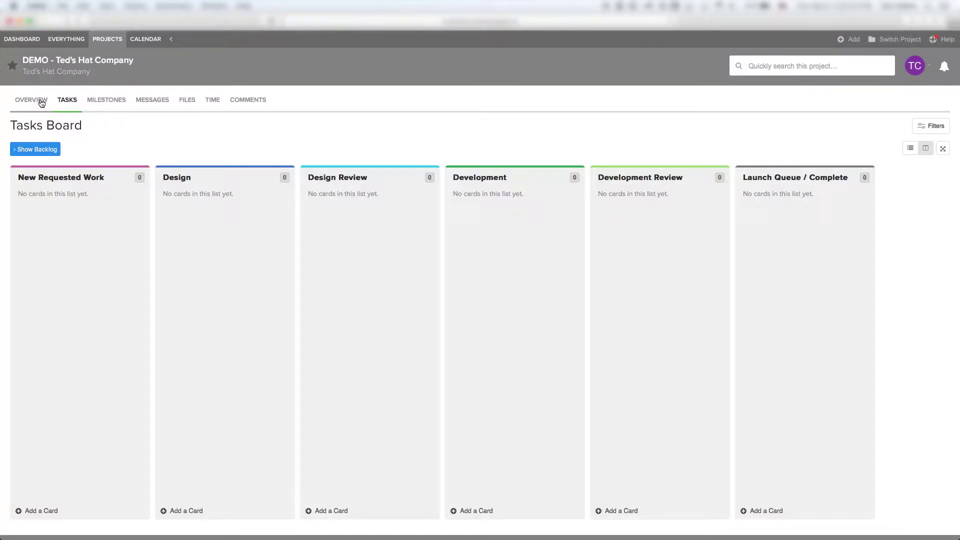
left_click(41, 102)
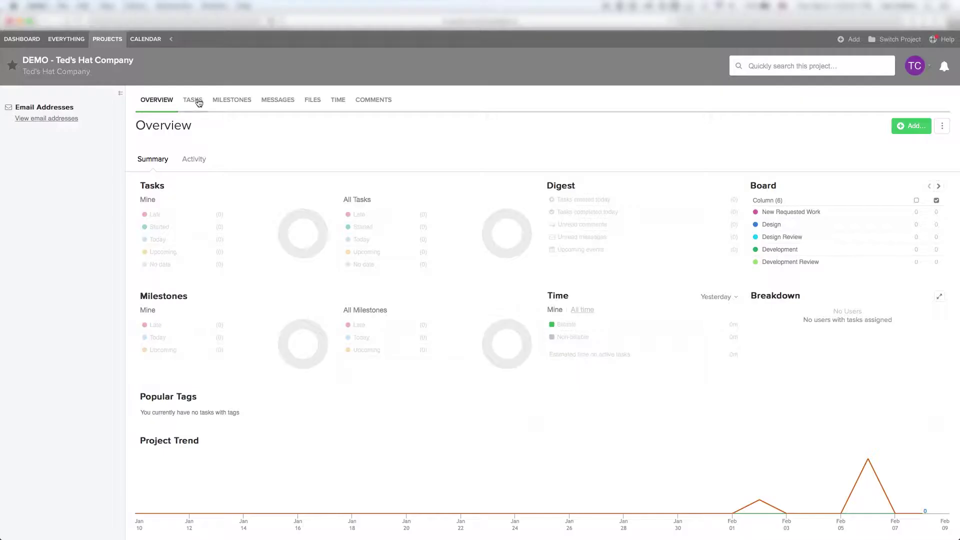
left_click(196, 100)
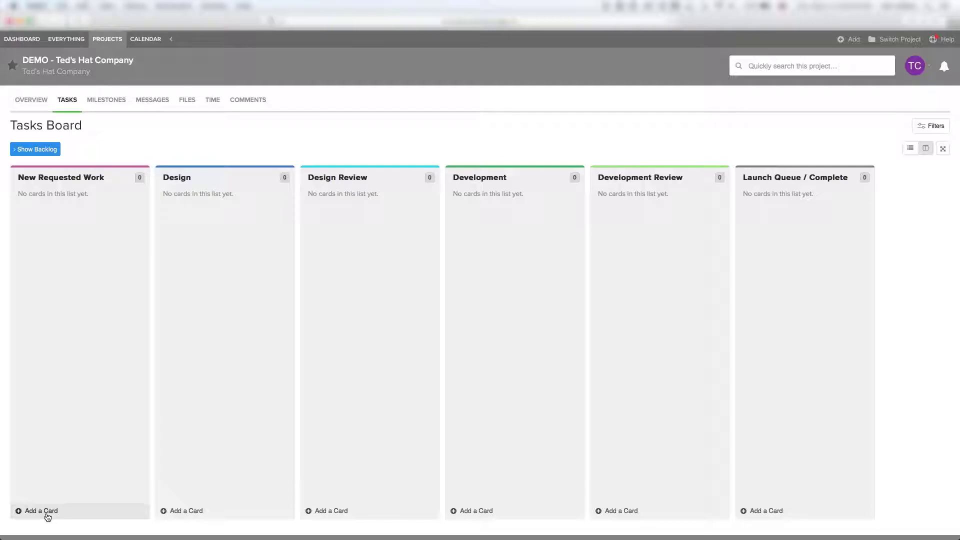
Step: Add a 'New Project #1' card under New Requested Work and open its task details
left_click(48, 513)
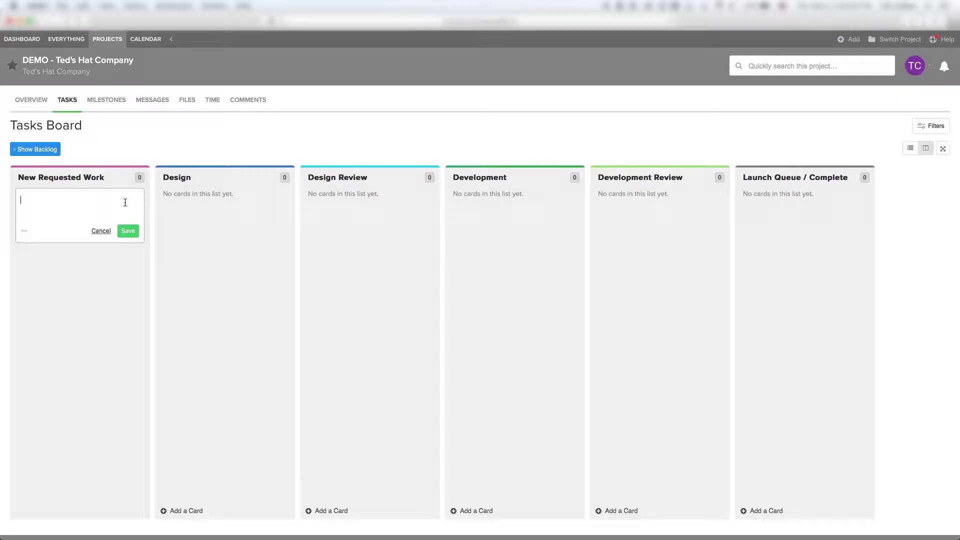
type("New Project #1")
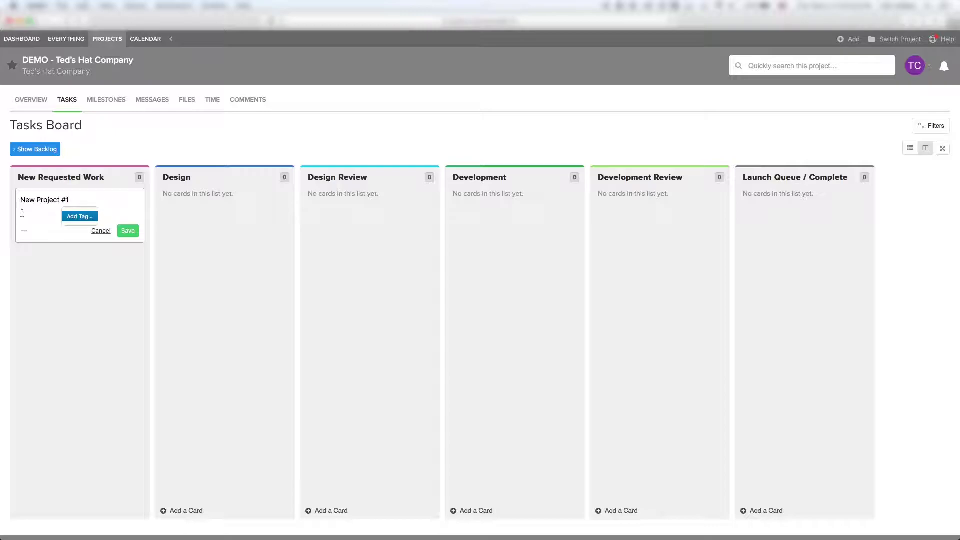
left_click(127, 231)
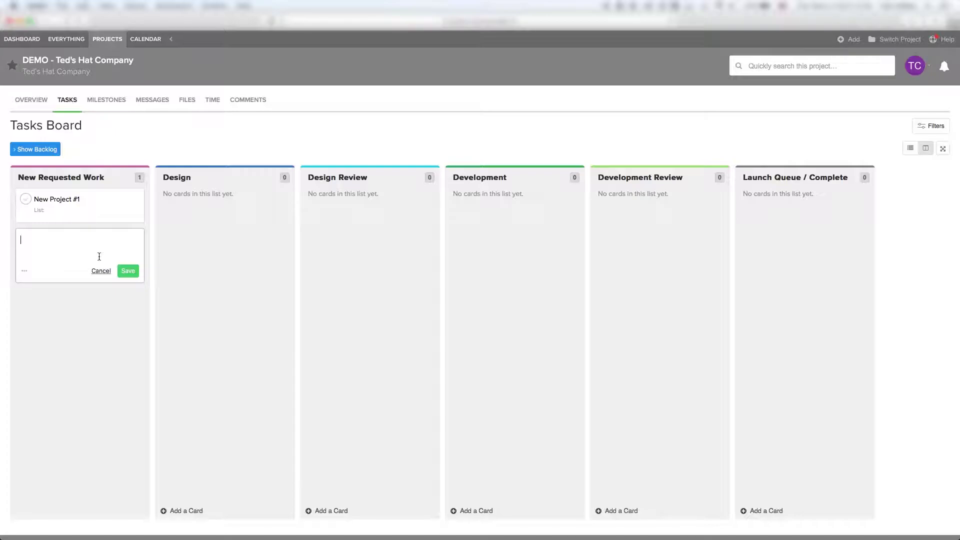
left_click(89, 205)
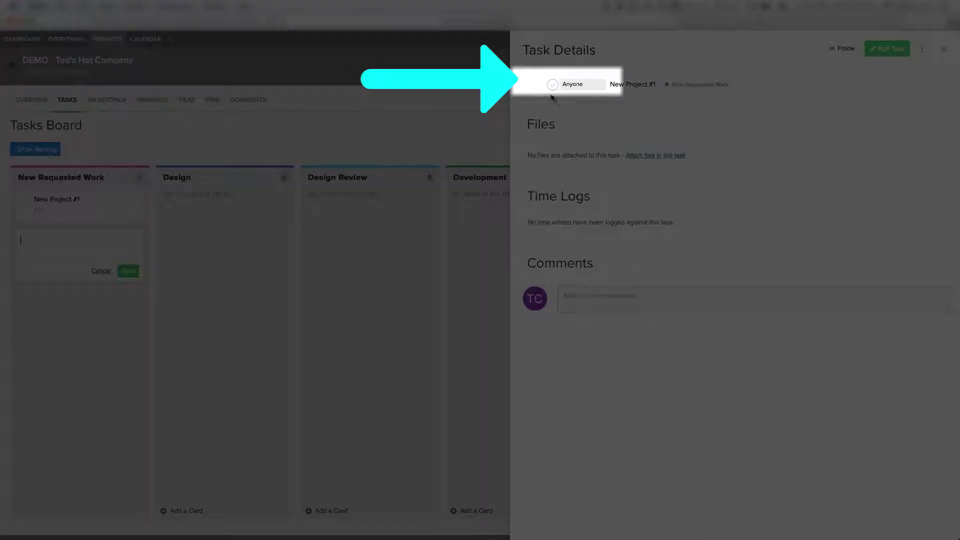
Step: Change the New Project #1 assignee from Anyone to an internal team member
mouse_move(531, 88)
left_click(529, 86)
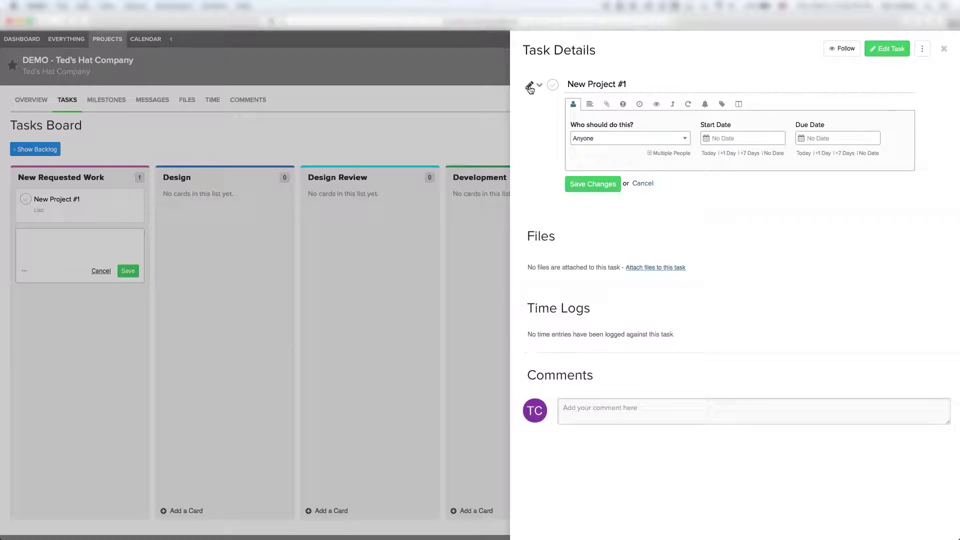
left_click(603, 140)
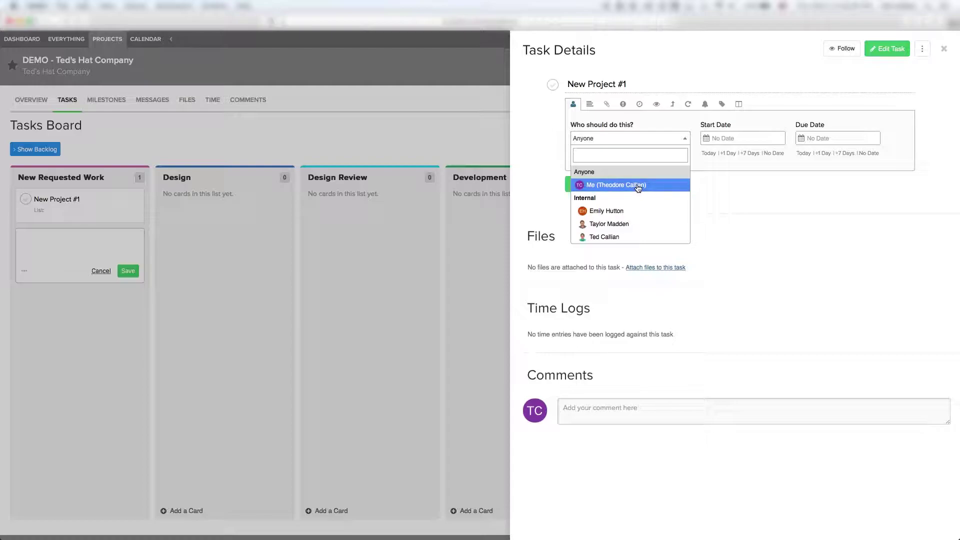
left_click(615, 238)
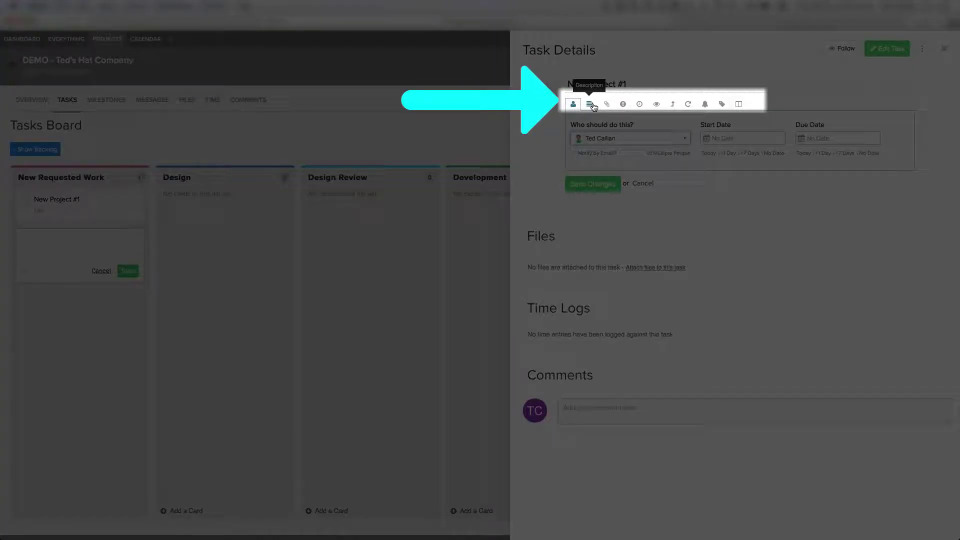
Step: Look through the task's Description, Files, Priority and Progress settings
left_click(592, 105)
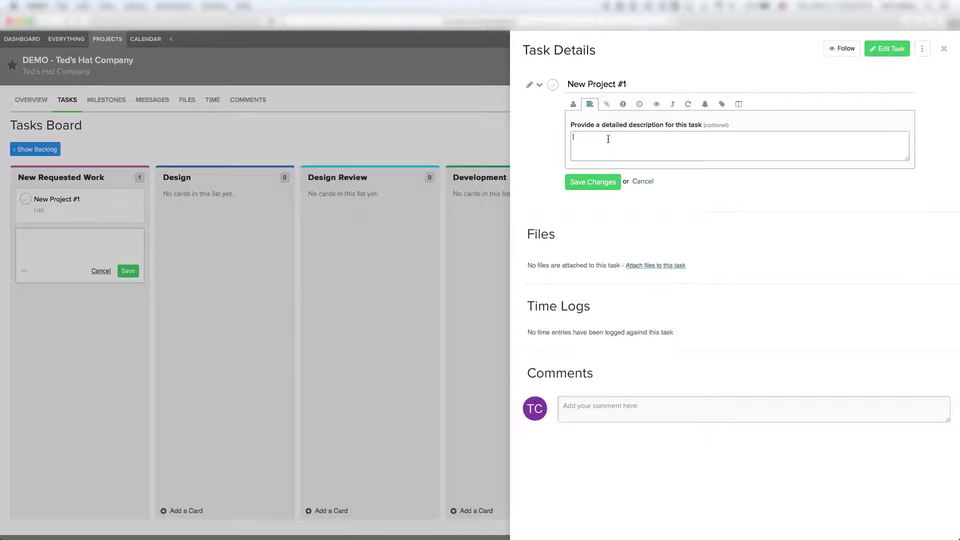
left_click(607, 105)
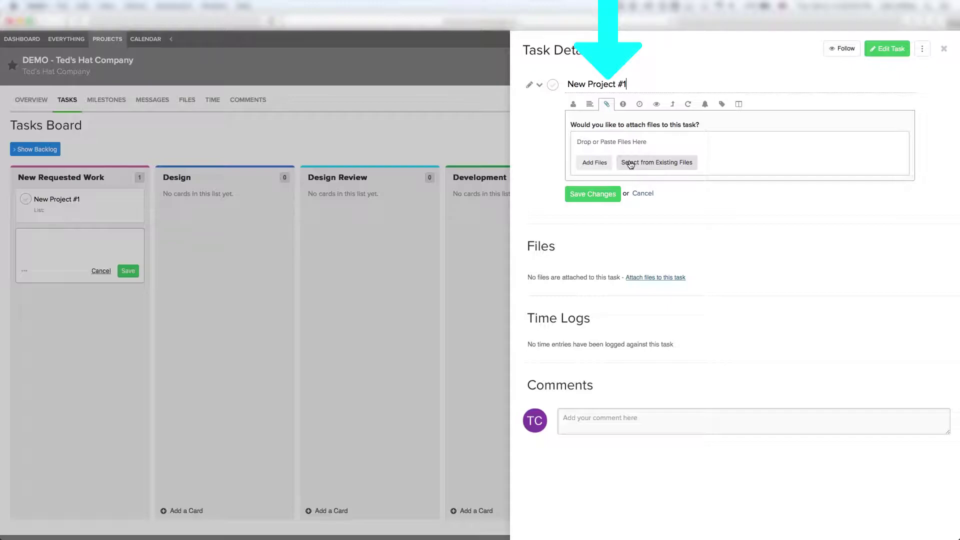
left_click(623, 107)
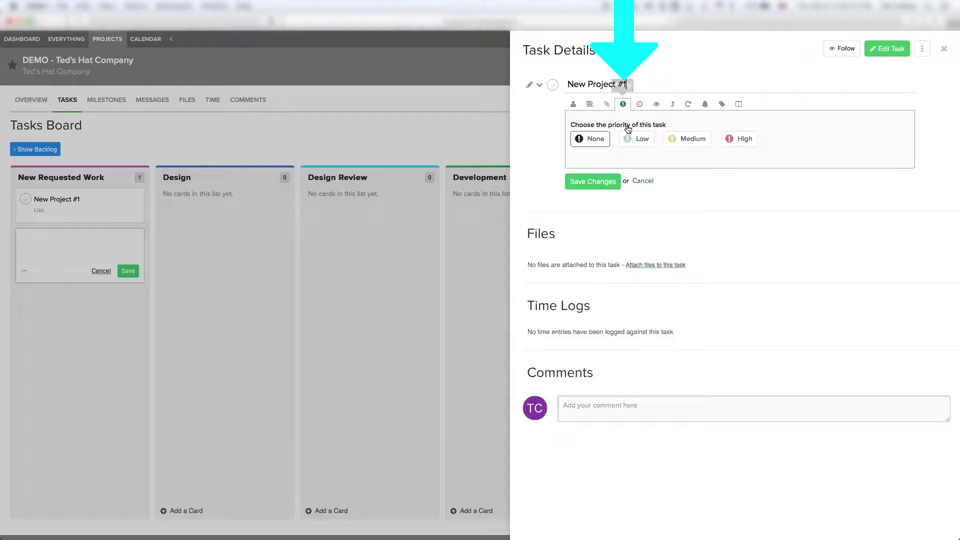
left_click(640, 106)
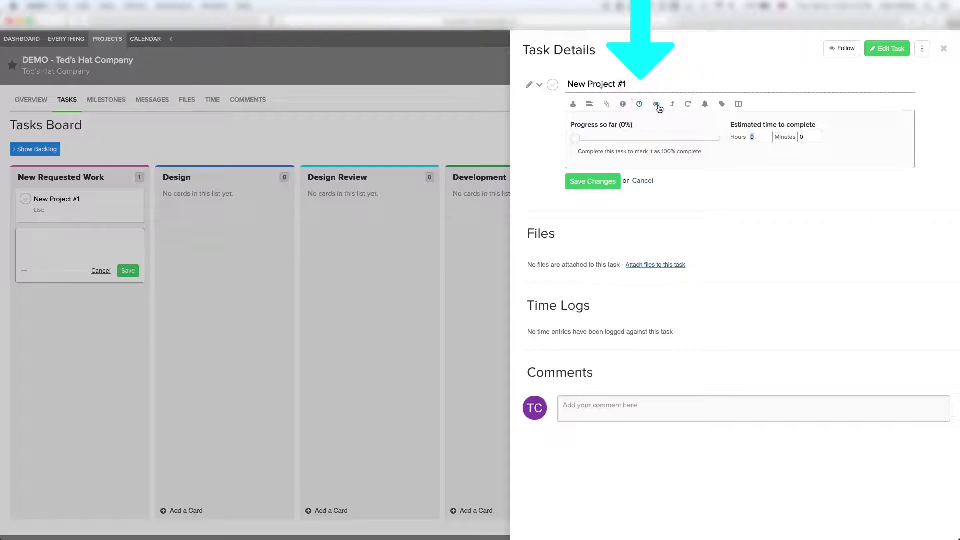
Step: Add a team member as a follower of New Project #1 with all notifications
left_click(658, 105)
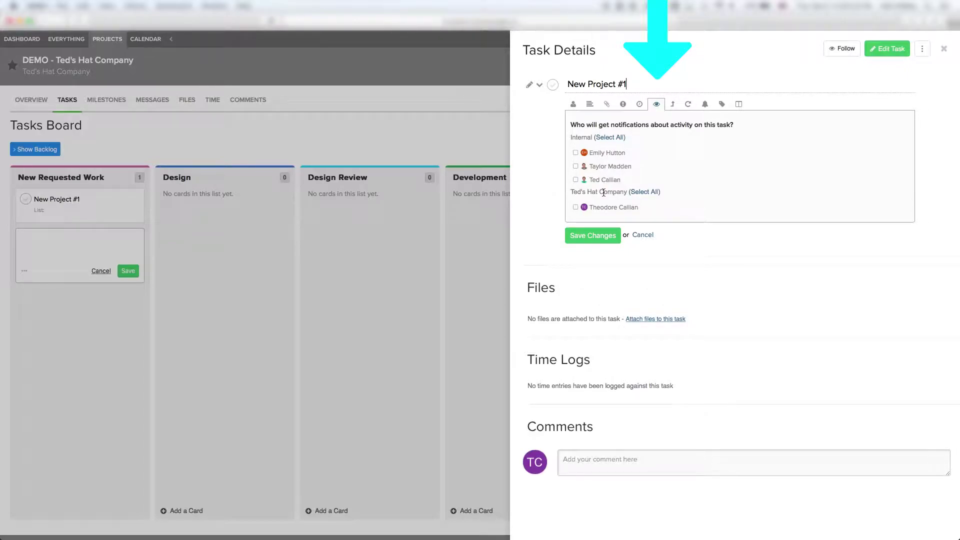
left_click(575, 180)
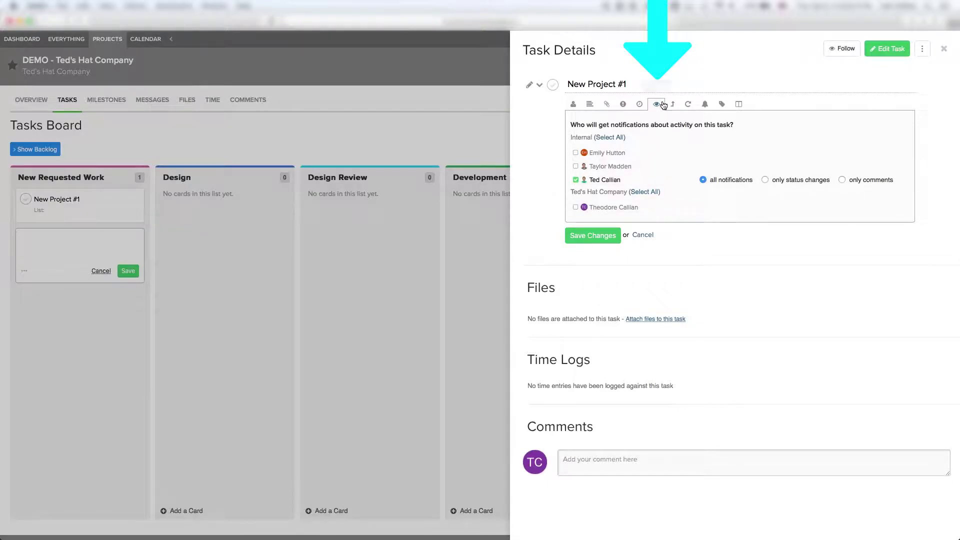
left_click(705, 105)
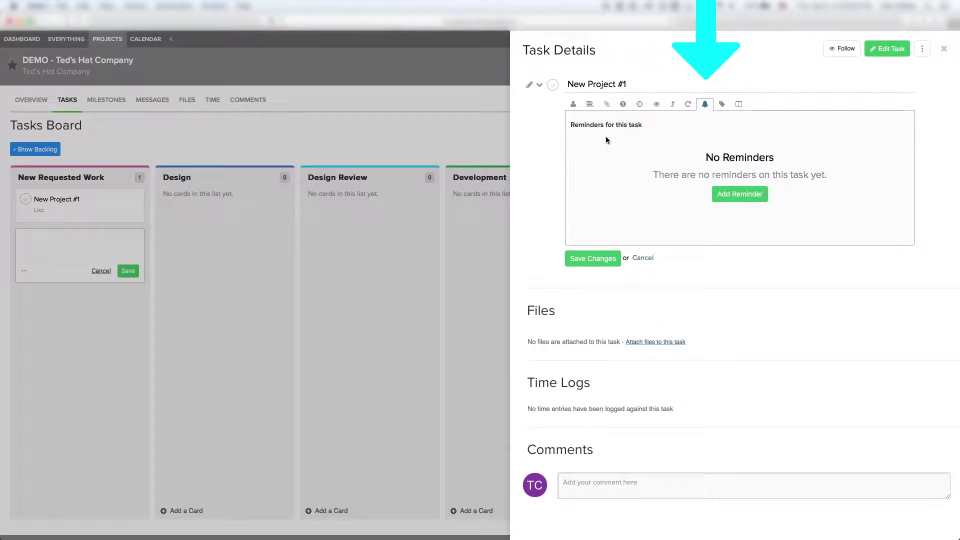
Step: Add an email reminder to myself for 02/14/2018 at 10:00 saying 'Follow up on this task'
left_click(725, 200)
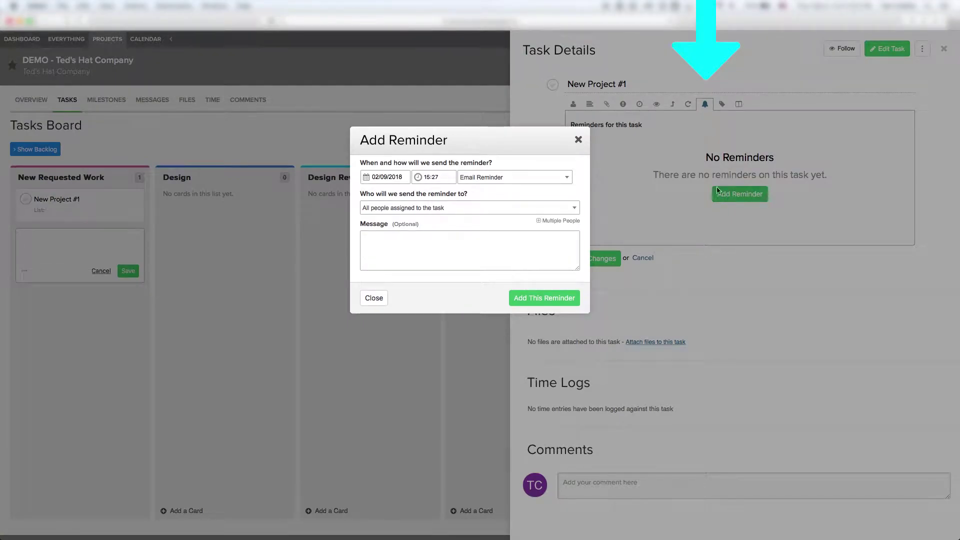
left_click(394, 178)
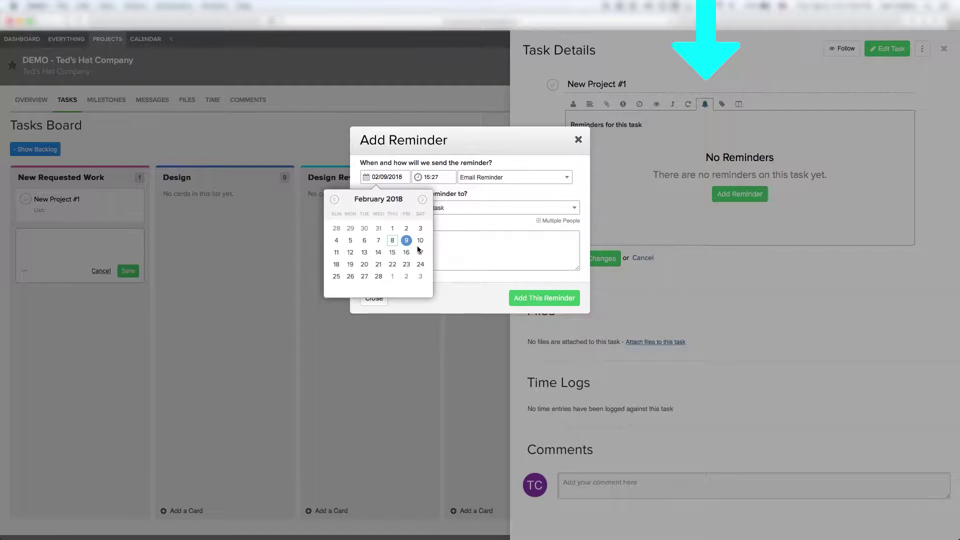
left_click(378, 253)
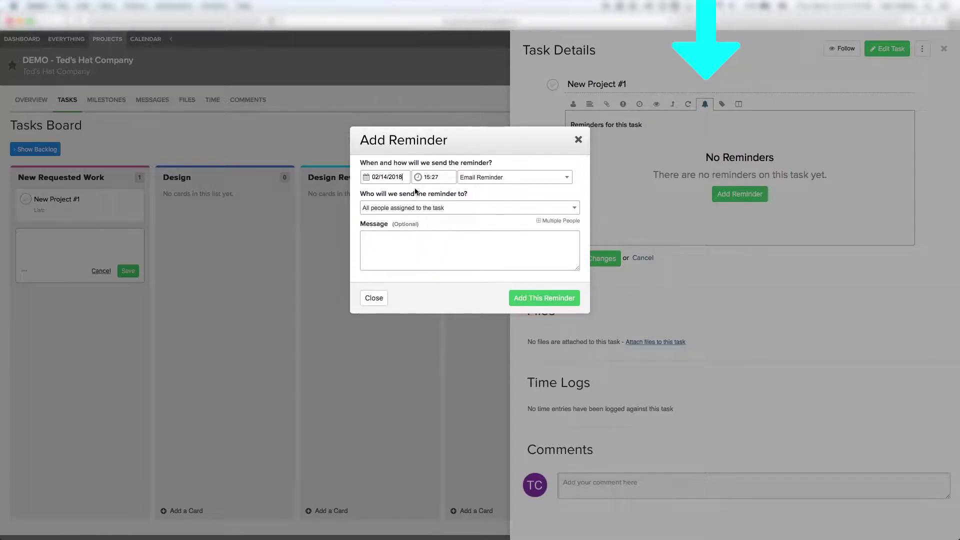
left_click(427, 177)
type("10:00")
left_click(409, 210)
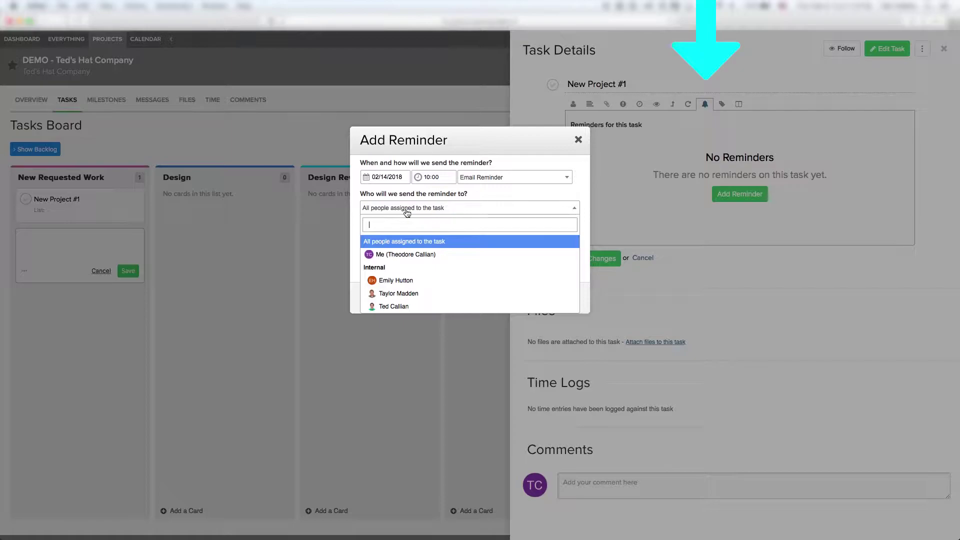
left_click(408, 256)
left_click(409, 259)
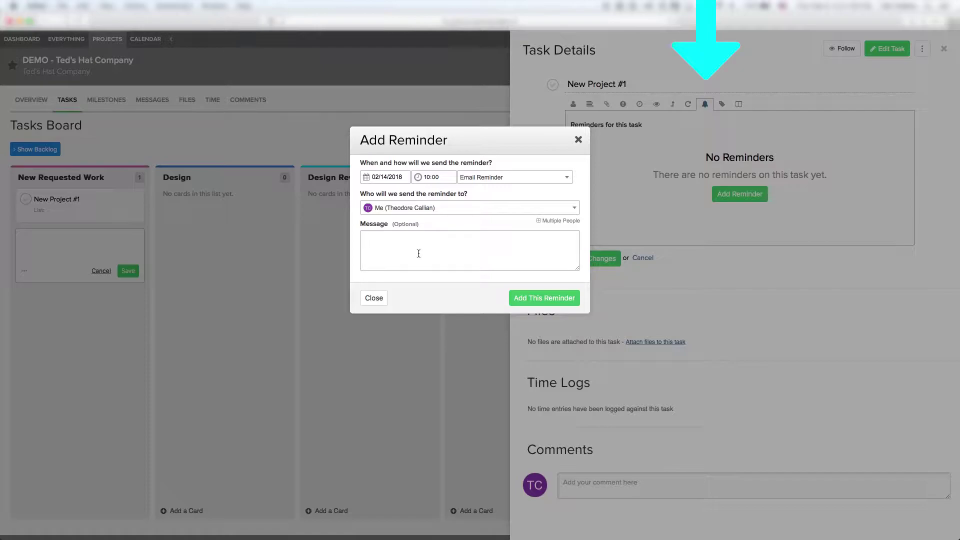
type("Follow up on this task")
left_click(550, 298)
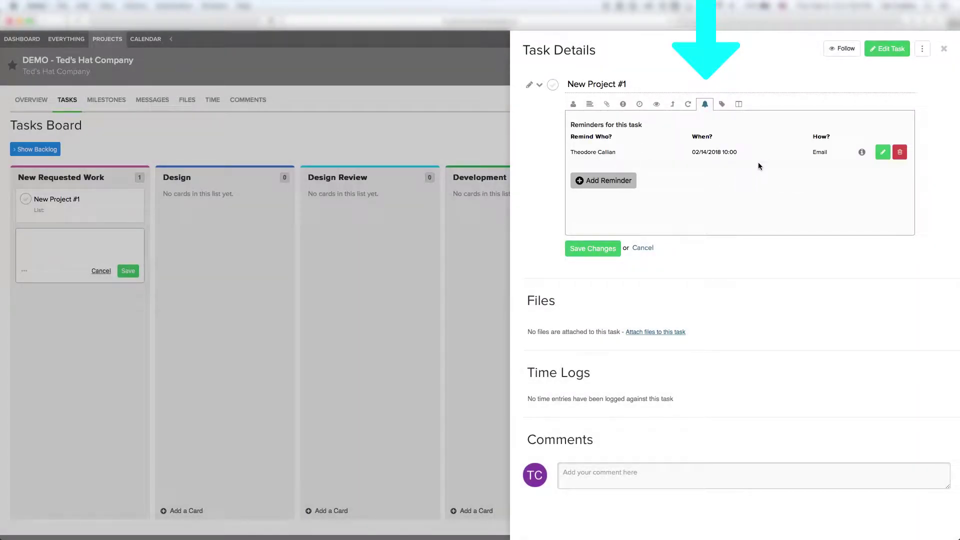
left_click(721, 105)
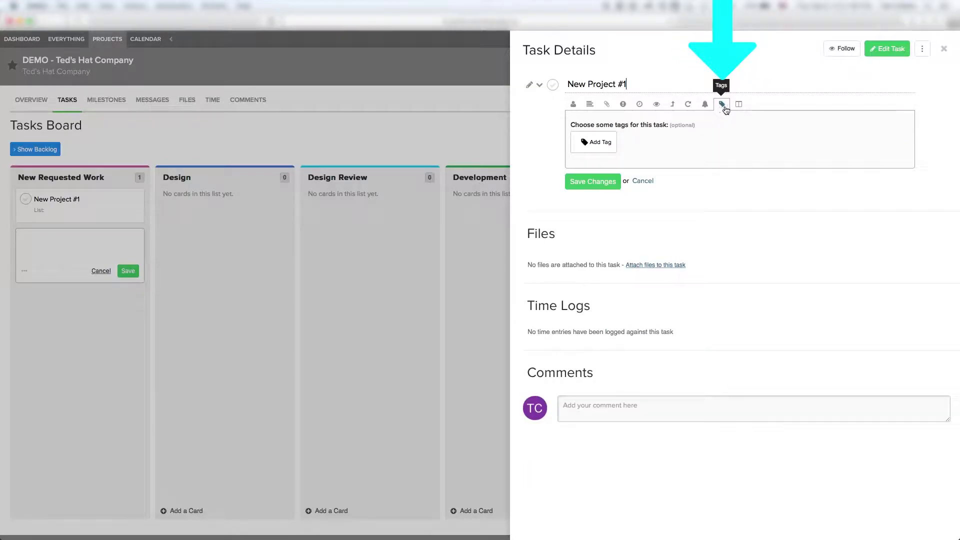
Step: Check the task's available tags without adding any
left_click(739, 106)
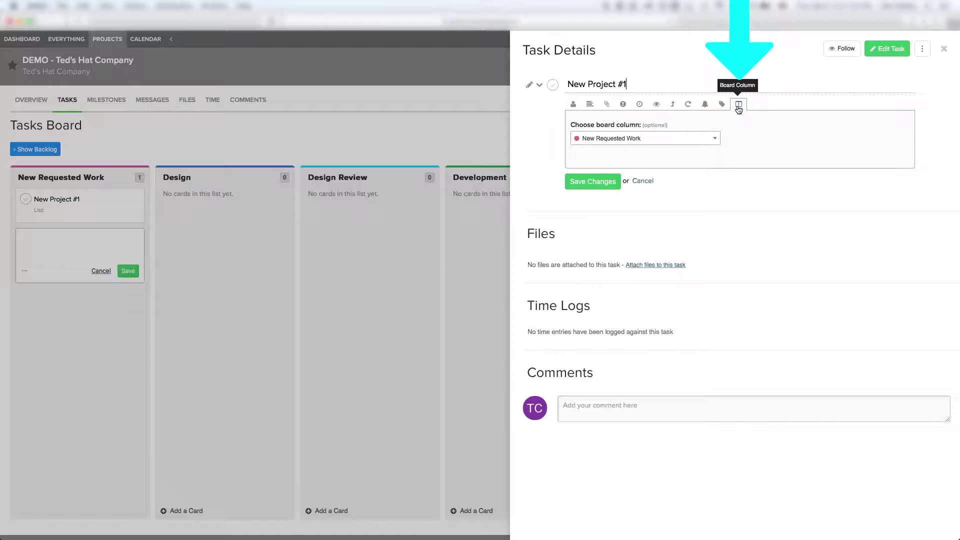
left_click(723, 104)
left_click(598, 142)
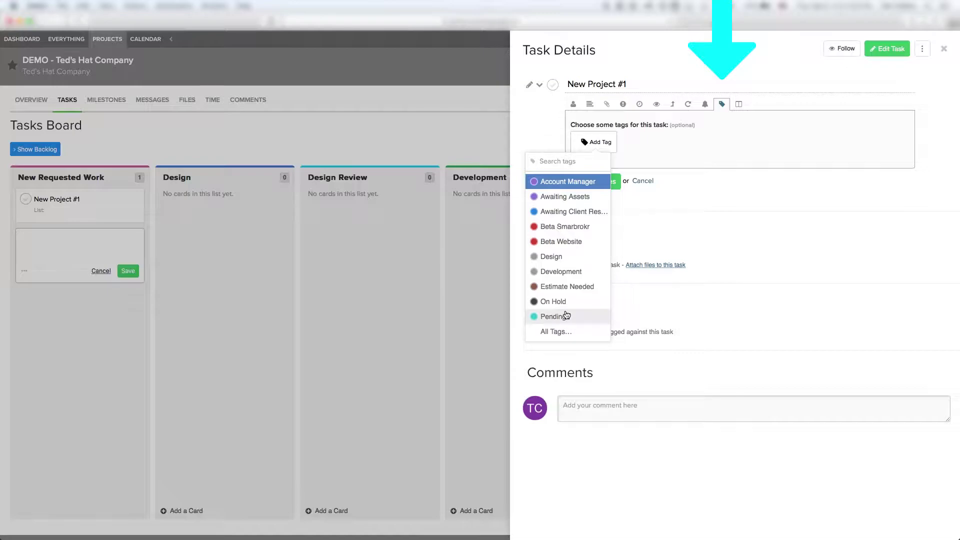
left_click(660, 143)
Step: Move New Project #1 into the Design board column, save, and start a comment
left_click(738, 104)
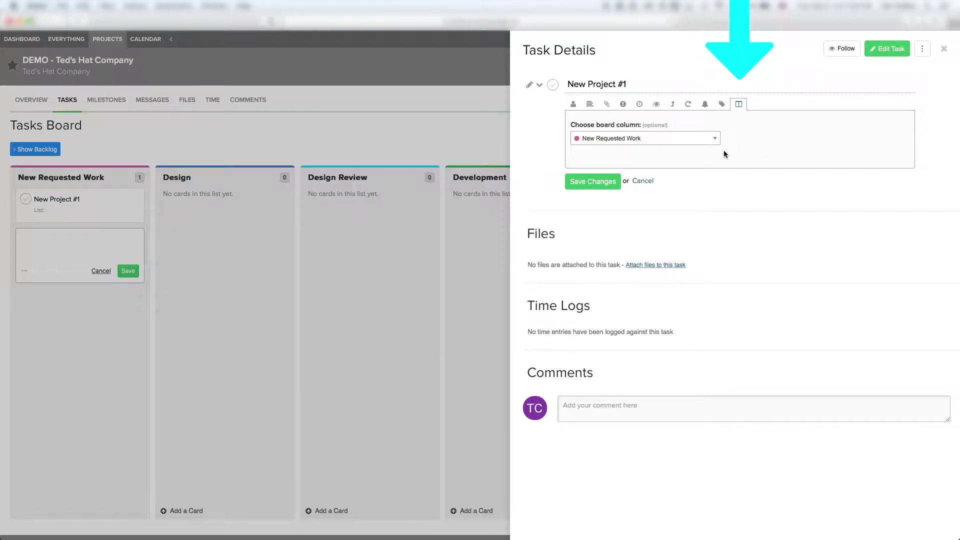
left_click(656, 145)
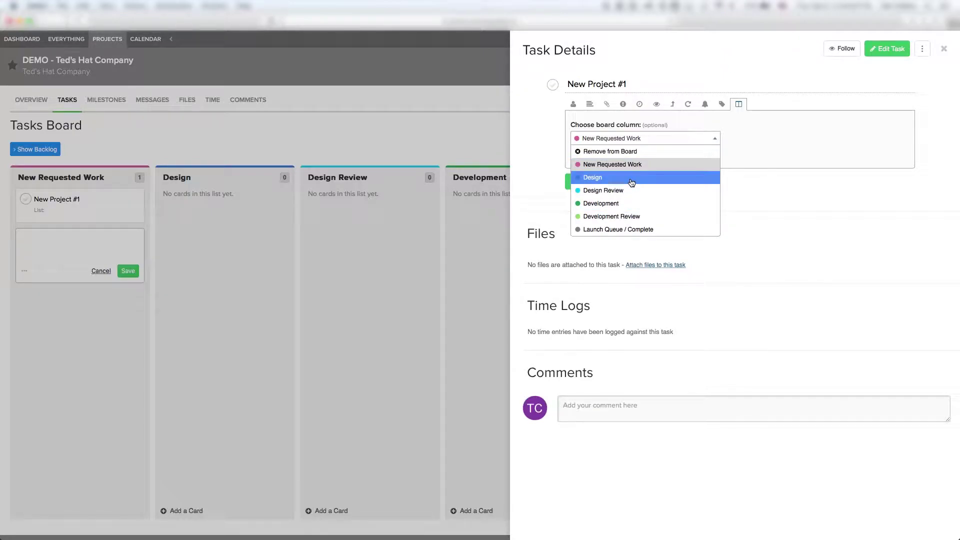
left_click(625, 177)
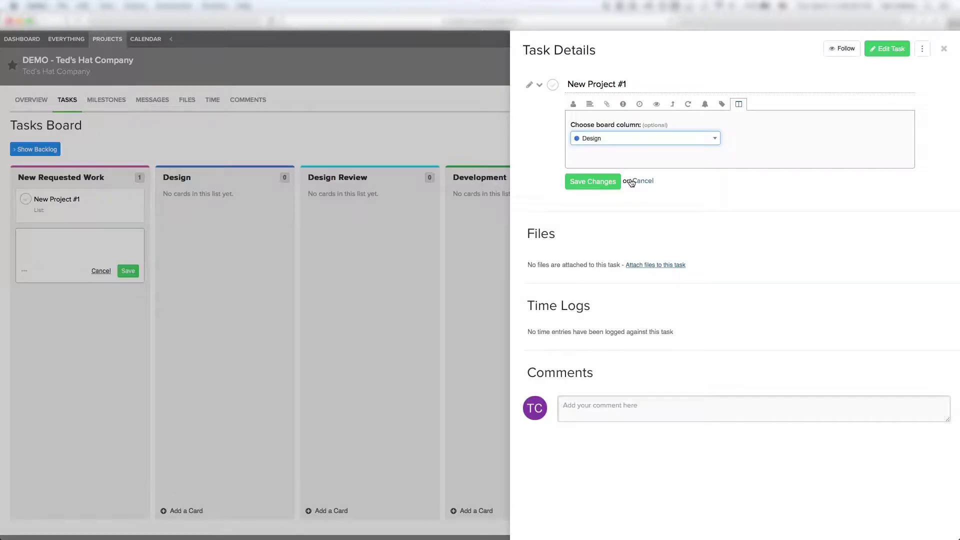
left_click(604, 183)
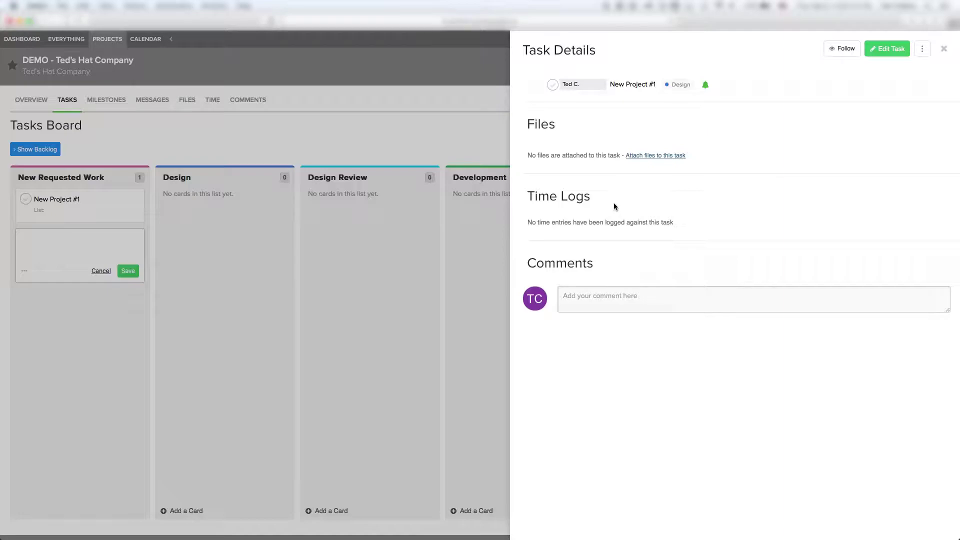
left_click(677, 86)
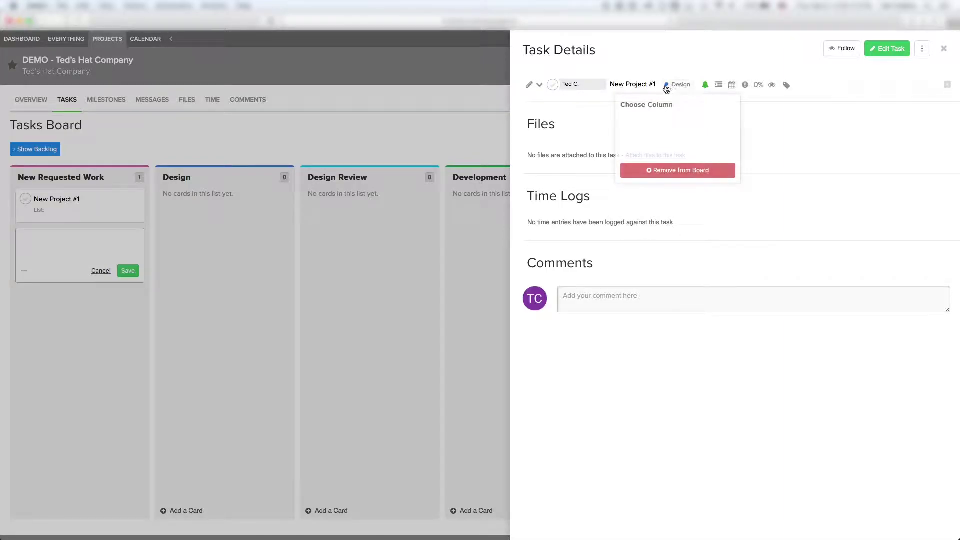
left_click(573, 132)
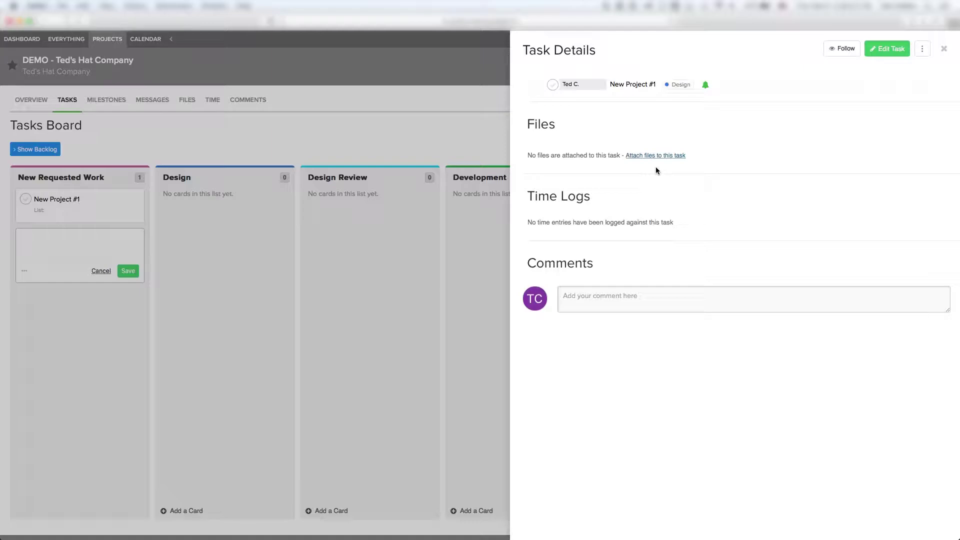
left_click(600, 300)
left_click(615, 363)
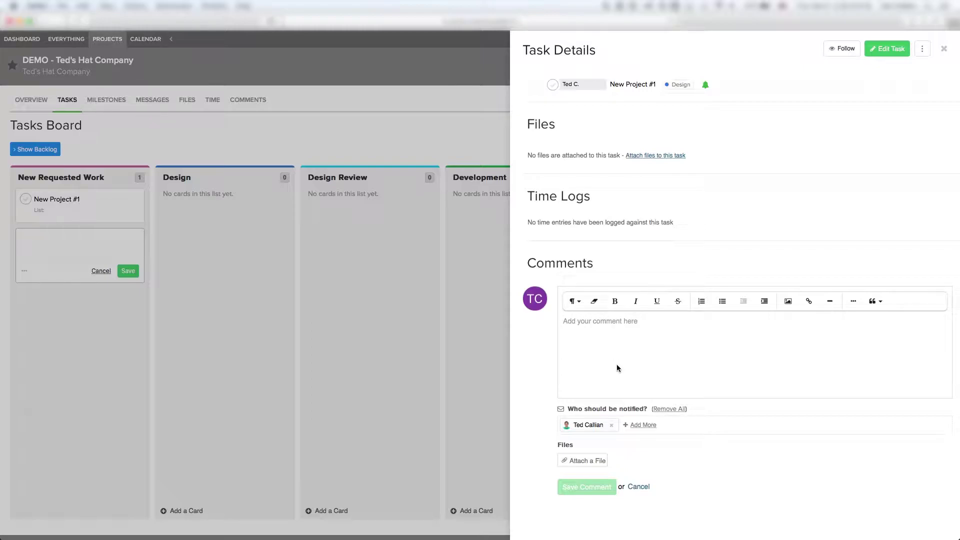
Step: Write the comment 'Hi Ted, Here is my new project, is there any other information you need from me?'
type("Hi Ted,")
key("Return")
key("Return")
type("Here is my new project. is there any other information you need from me?")
left_click(635, 343)
key("BackSpace")
type(",")
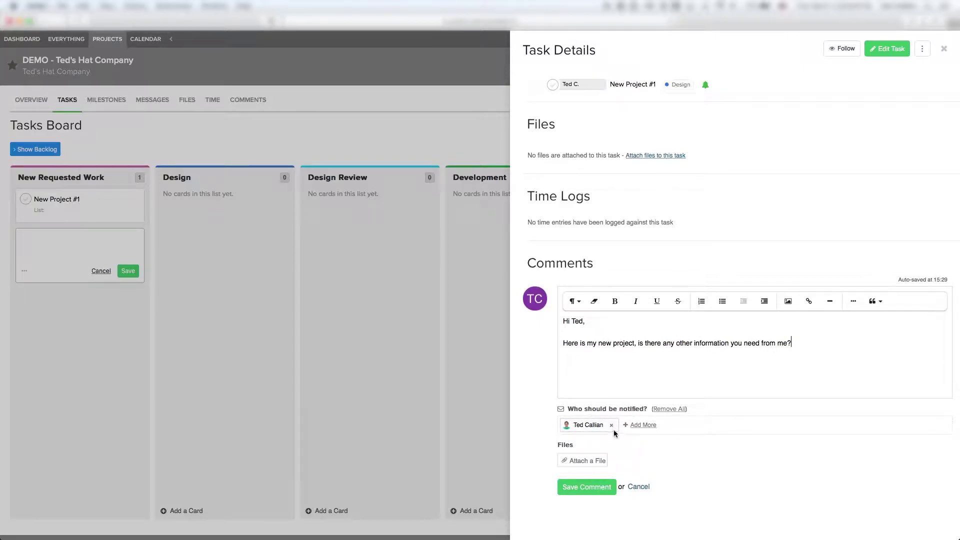
Step: Notify a second internal teammate as well and post the comment
left_click(643, 425)
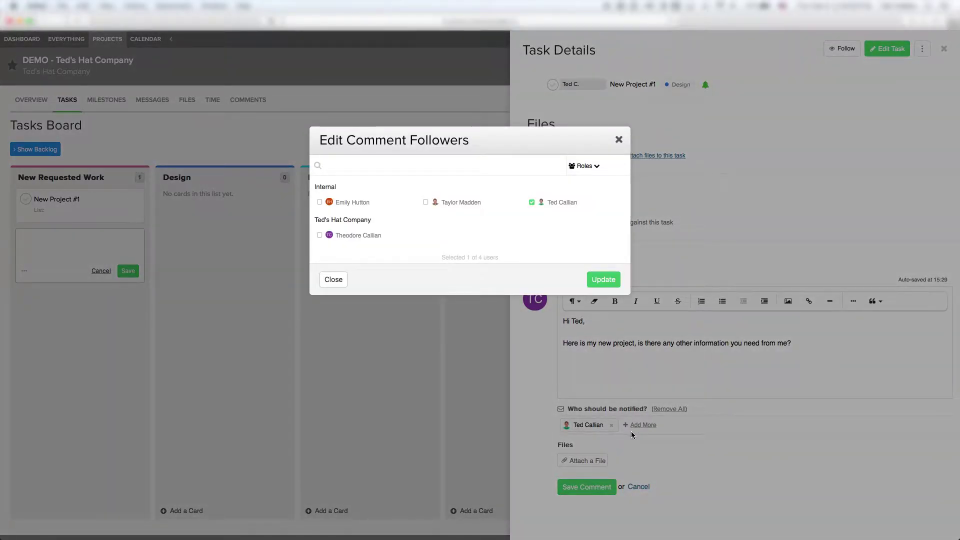
left_click(426, 202)
left_click(605, 279)
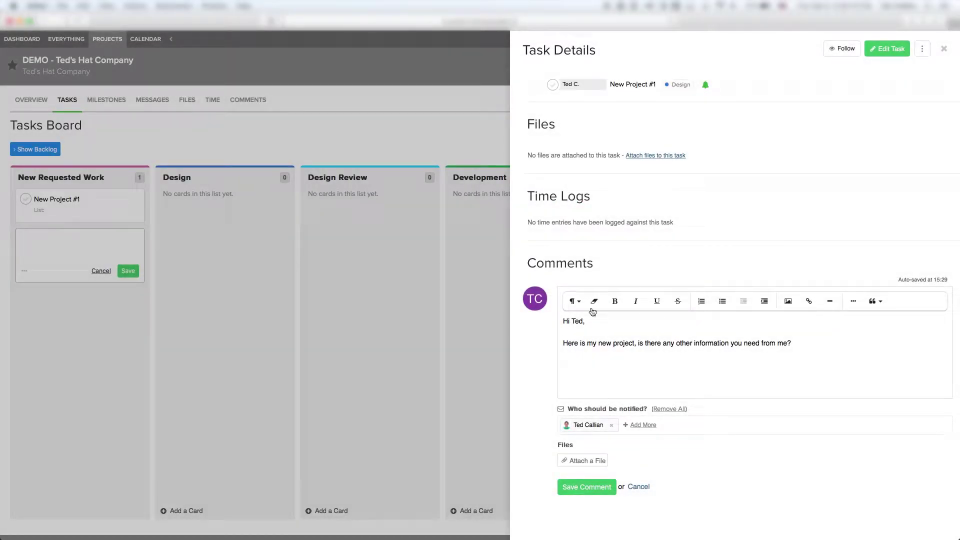
left_click(601, 488)
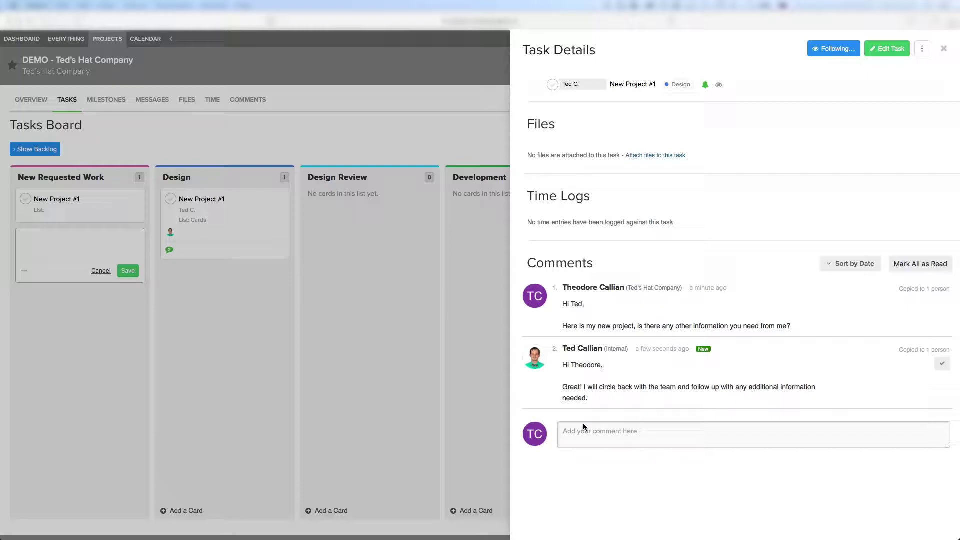
Step: Close the task details and check the New Project #1 card in Design
left_click(373, 138)
left_click(373, 138)
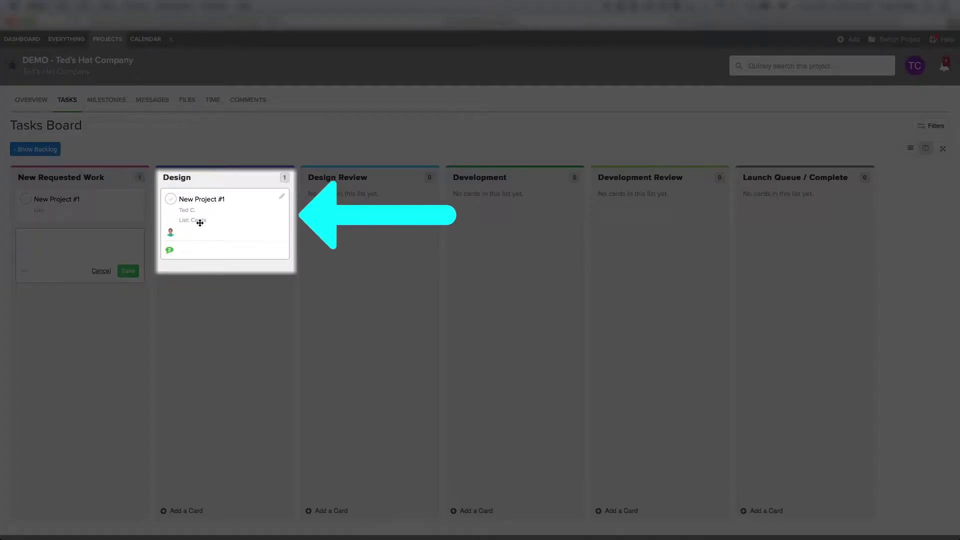
left_click(209, 216)
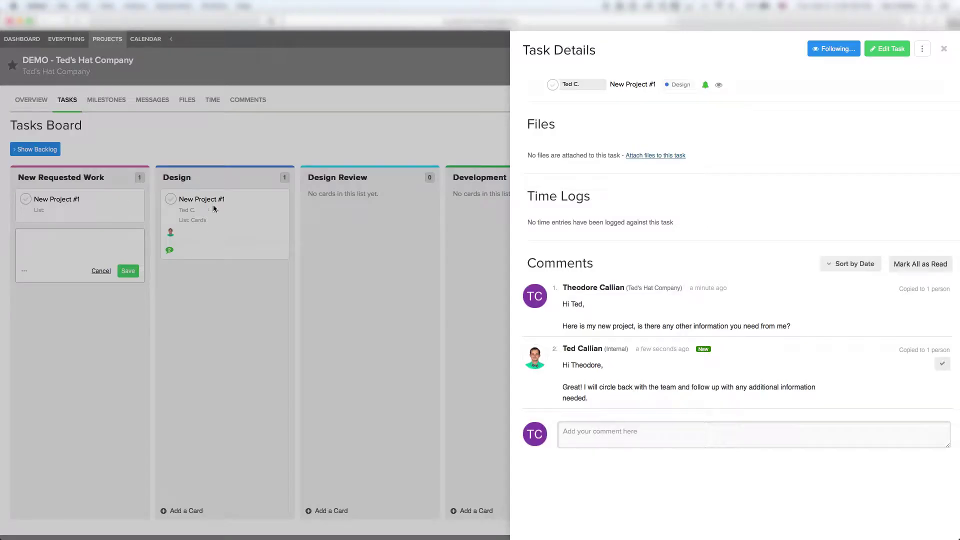
left_click(240, 142)
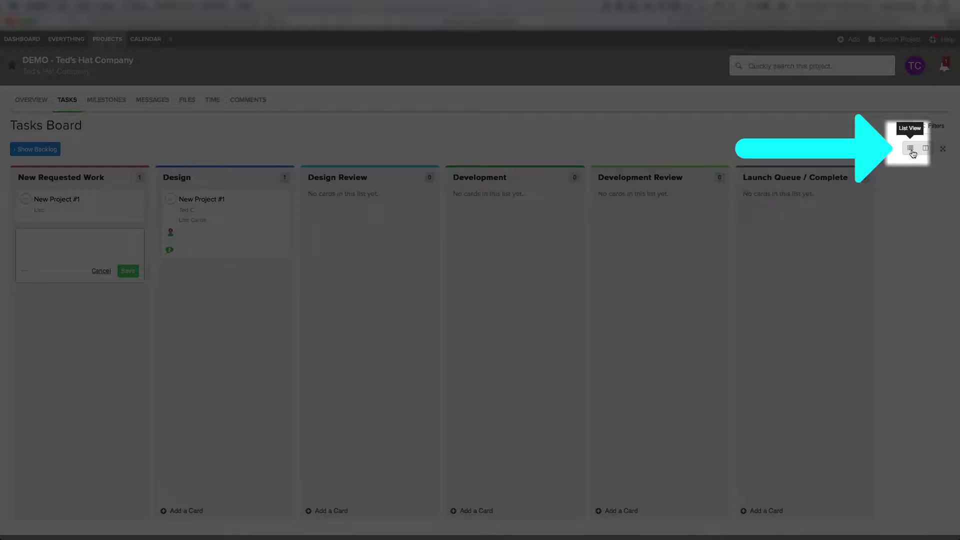
Step: Switch the board to list view and start a task named 'New Project #2'
left_click(911, 149)
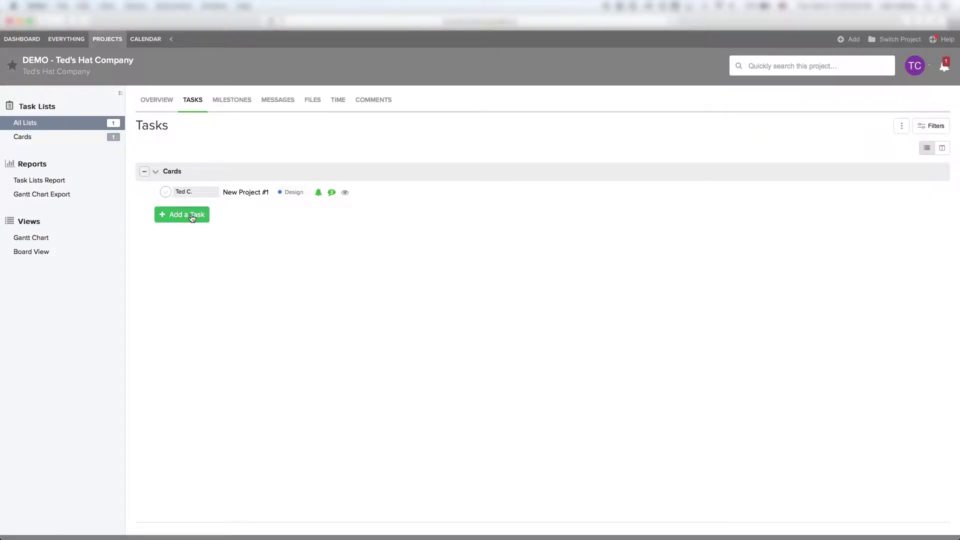
left_click(192, 215)
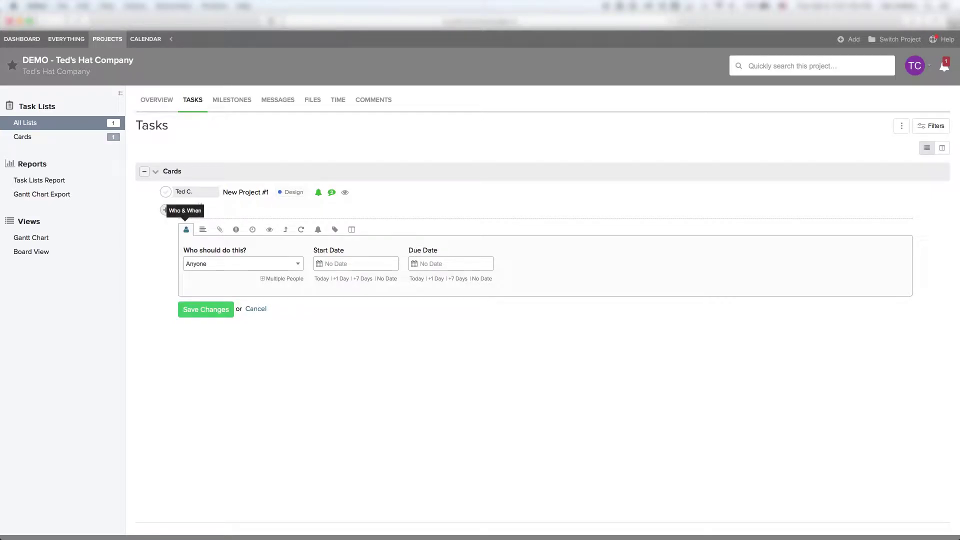
type("New Project #2")
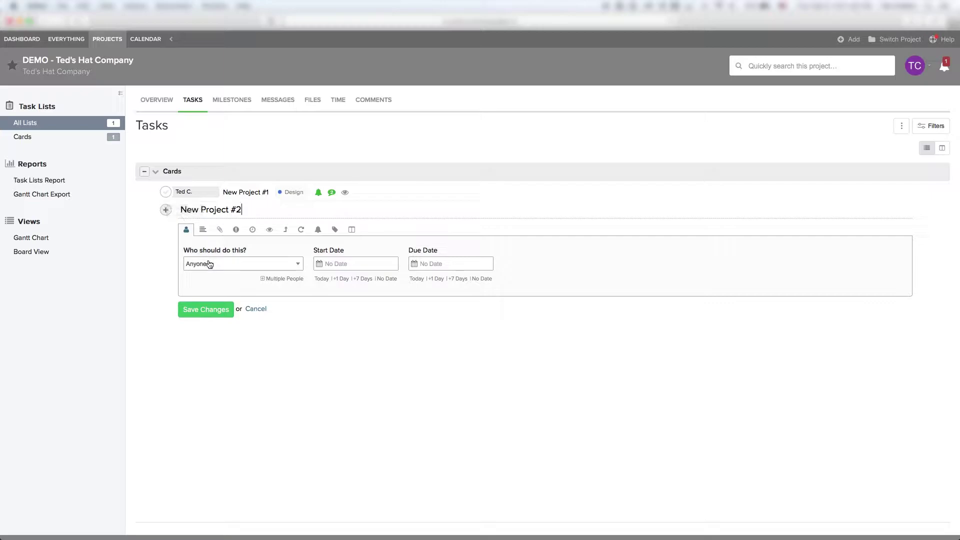
Step: Assign New Project #2 to two teammates and save the task
left_click(209, 265)
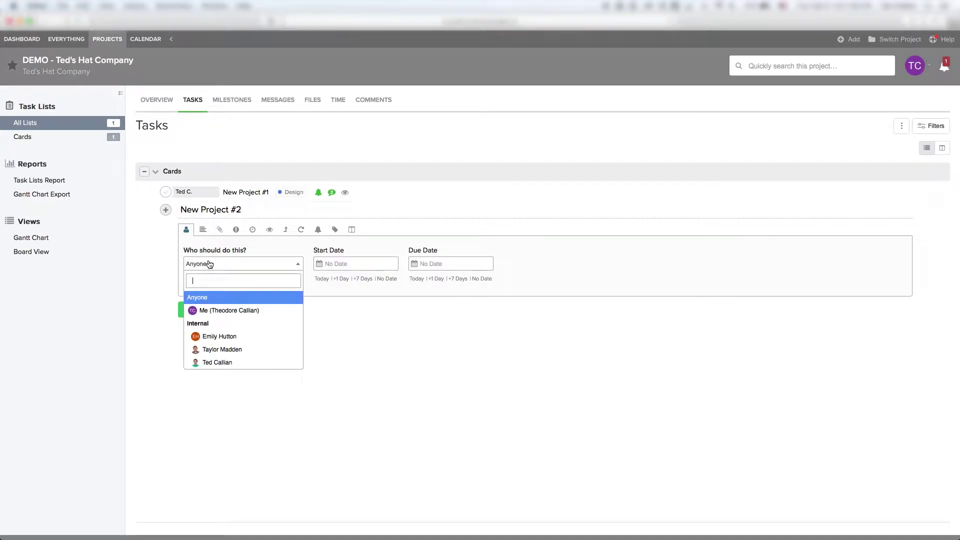
left_click(216, 354)
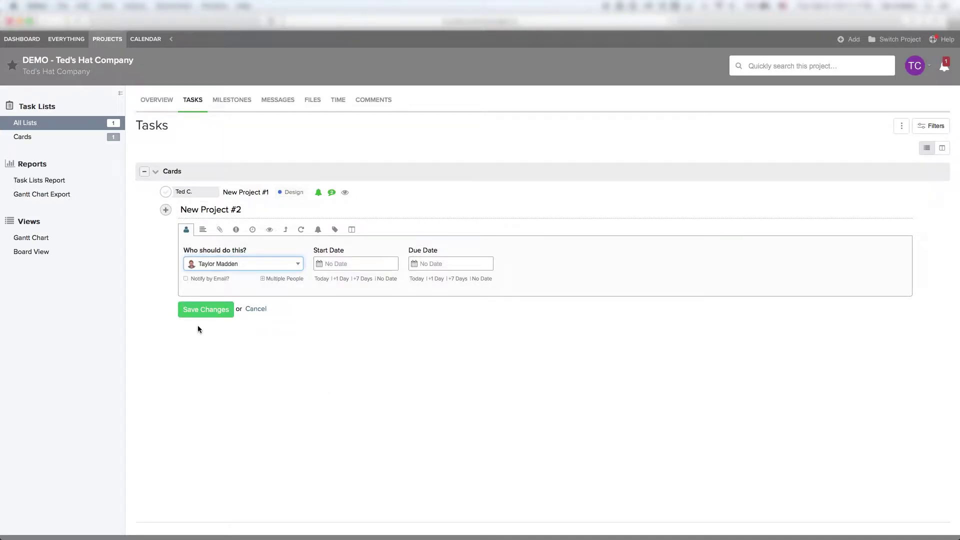
left_click(292, 282)
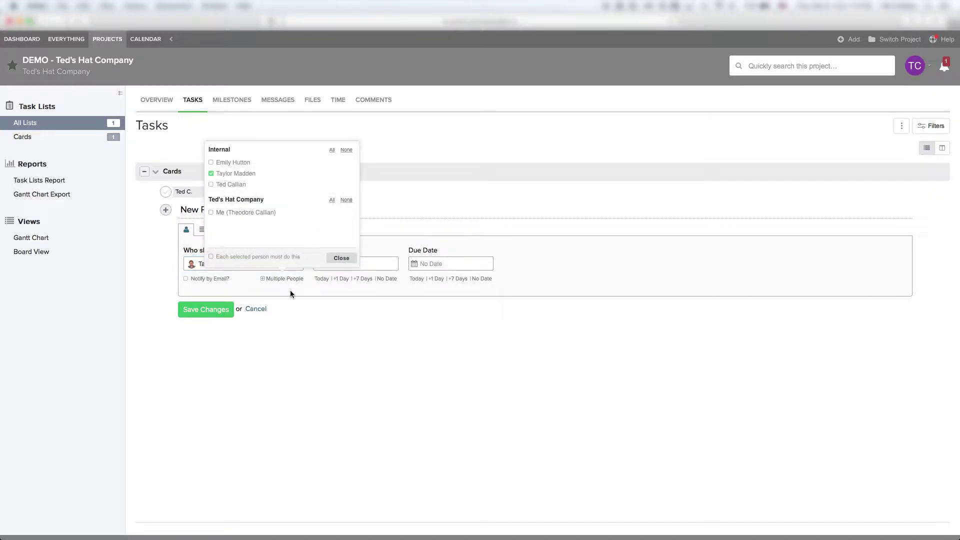
left_click(211, 184)
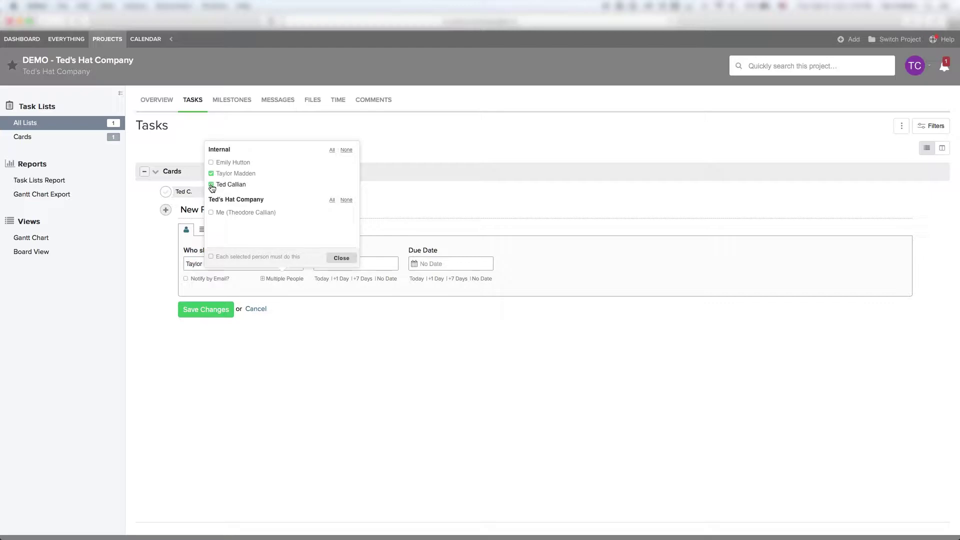
left_click(340, 258)
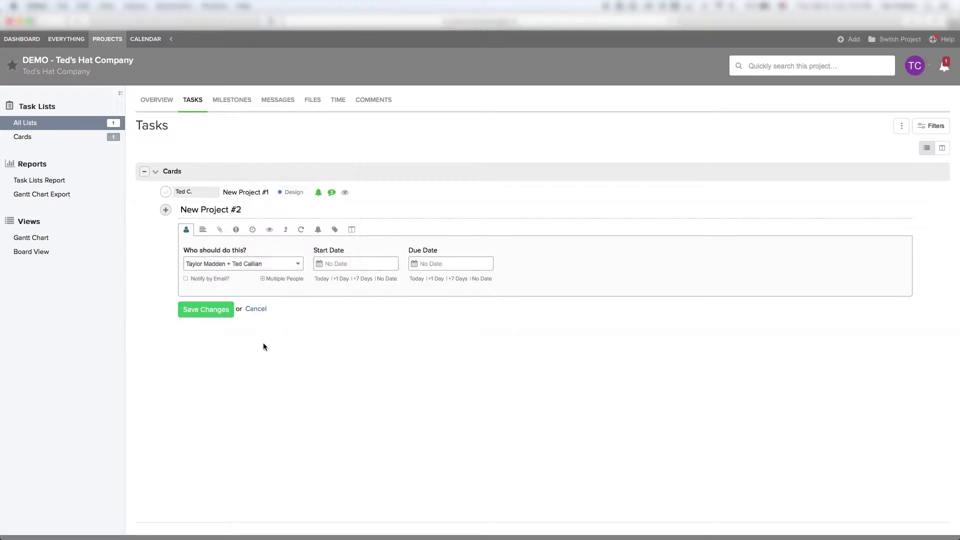
left_click(213, 314)
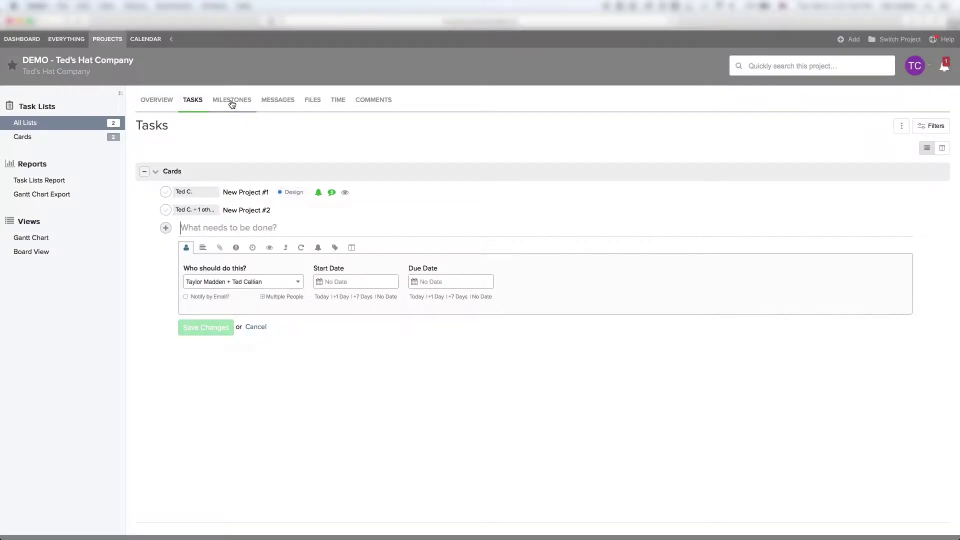
Step: View the project's empty Milestones, then go to its Messages page
left_click(230, 101)
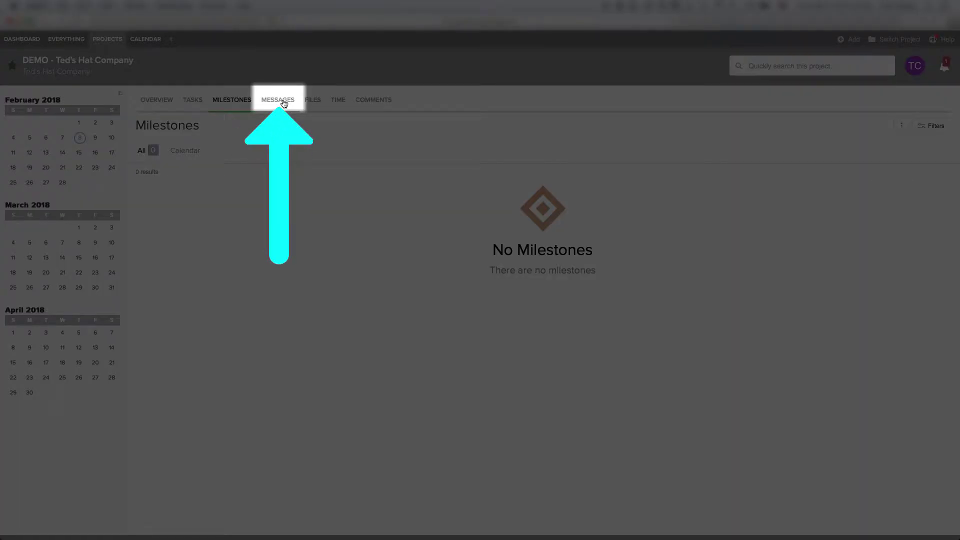
left_click(283, 102)
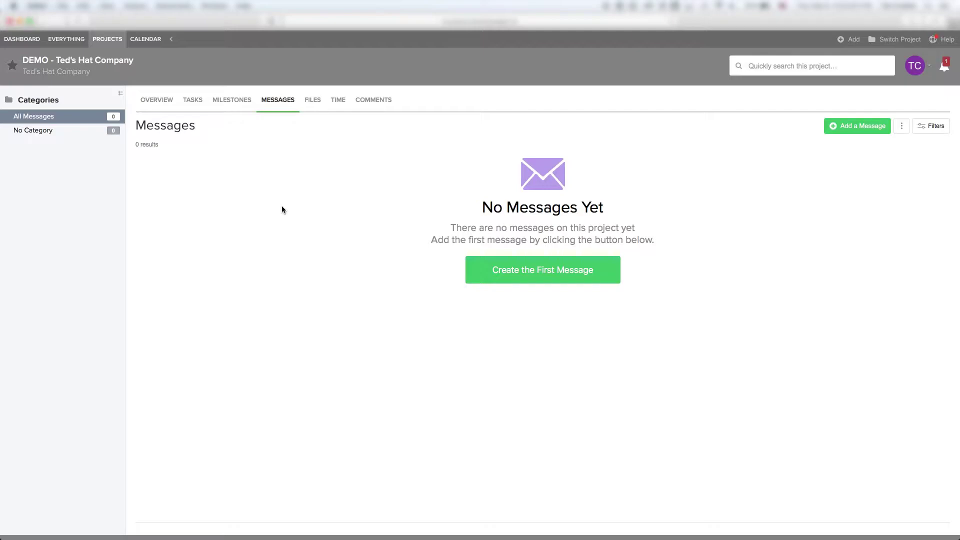
Step: Start the first message titled 'Ted's Hat Company Status' asking Ted about the site's status
left_click(555, 275)
type("Ted's Hat Compa")
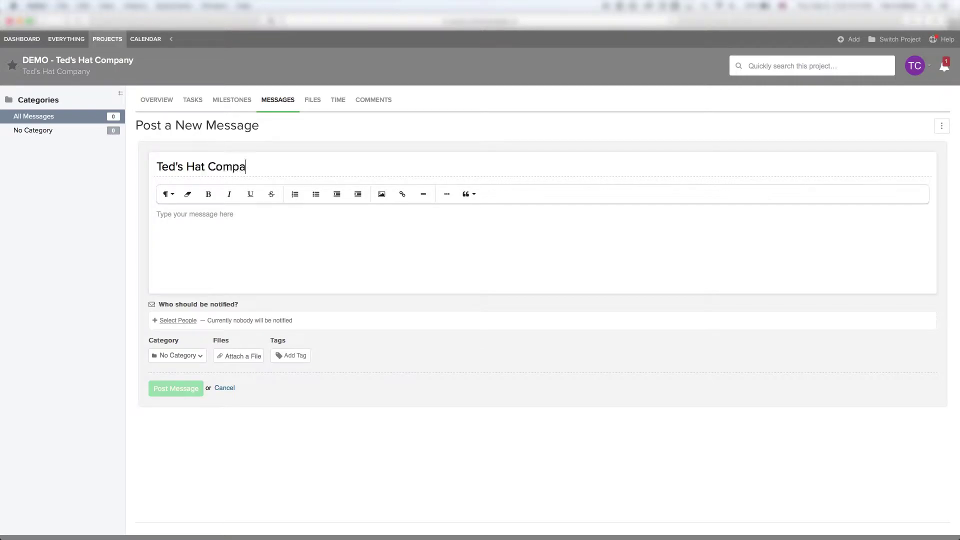
type("ny Status")
key("Tab")
type("Hi Ted,  ")
type("I just wanted to follow up with the status of my site")
type(".")
Step: Add one team member as a follower and post the message
left_click(175, 321)
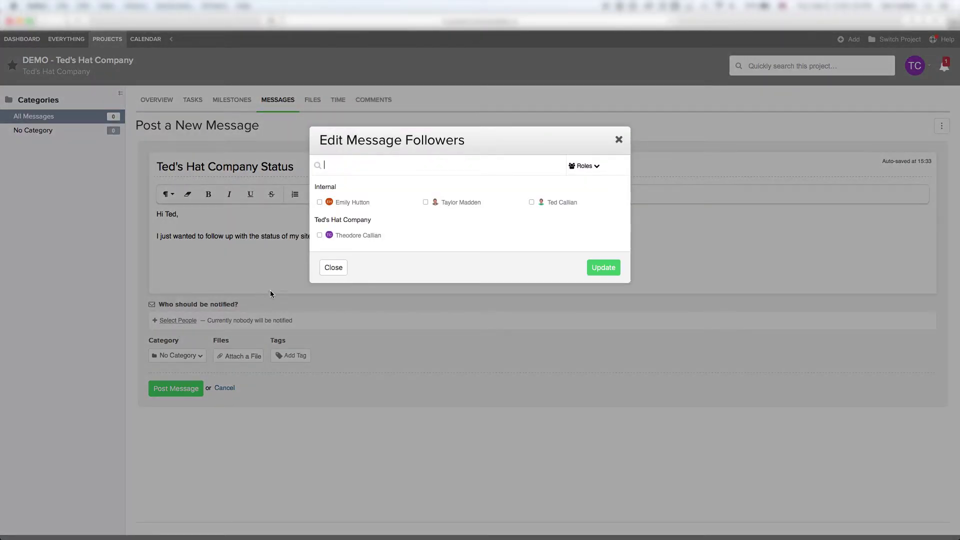
left_click(531, 203)
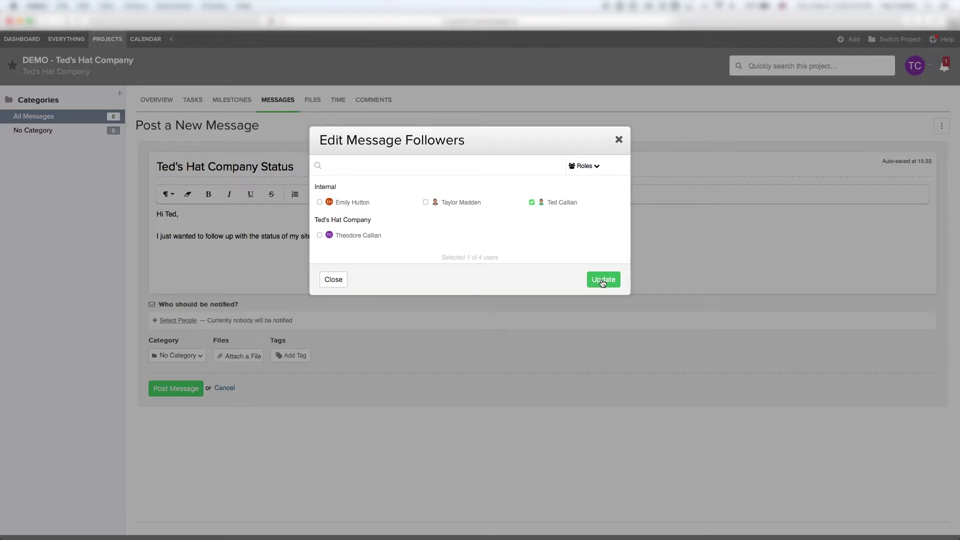
left_click(603, 282)
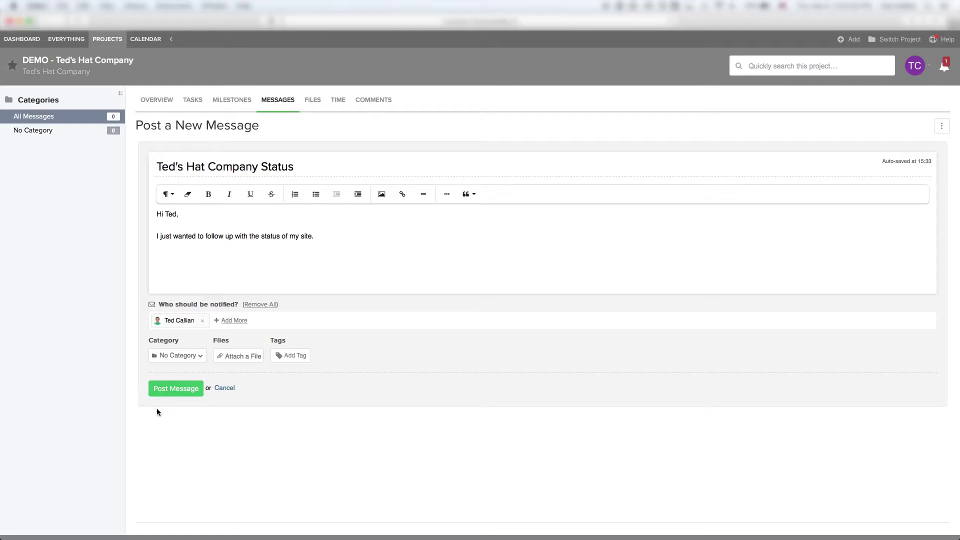
left_click(169, 394)
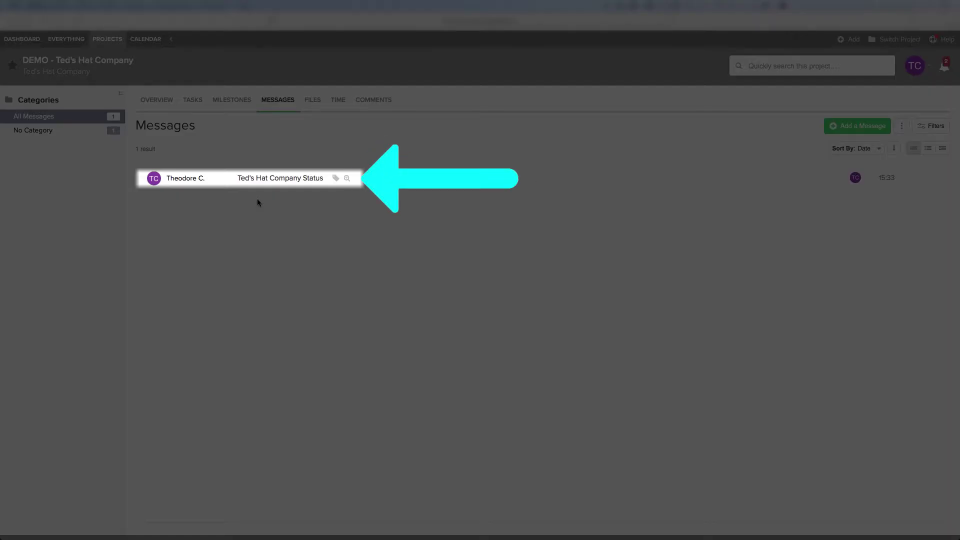
Step: Read the reply on the Ted's Hat Company Status message, then view the empty Files page
left_click(273, 180)
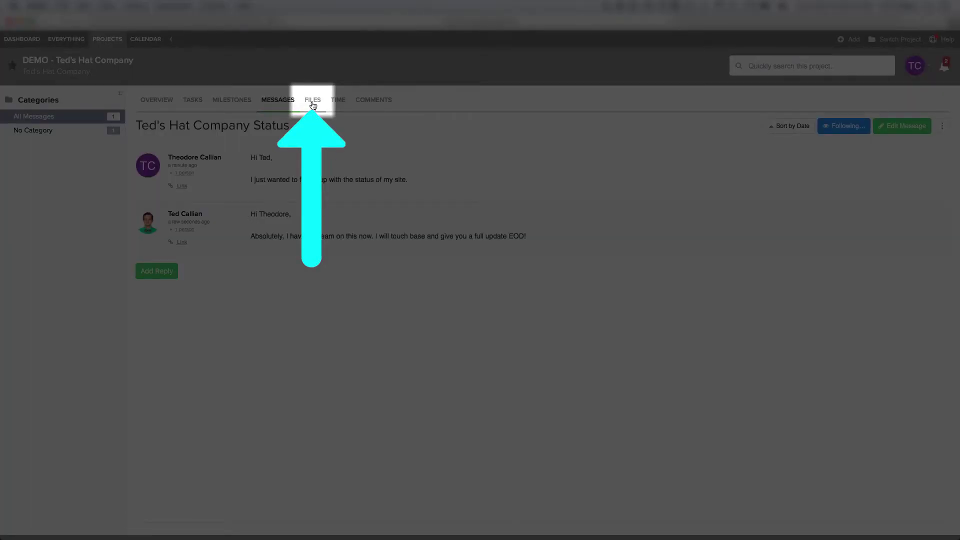
left_click(313, 103)
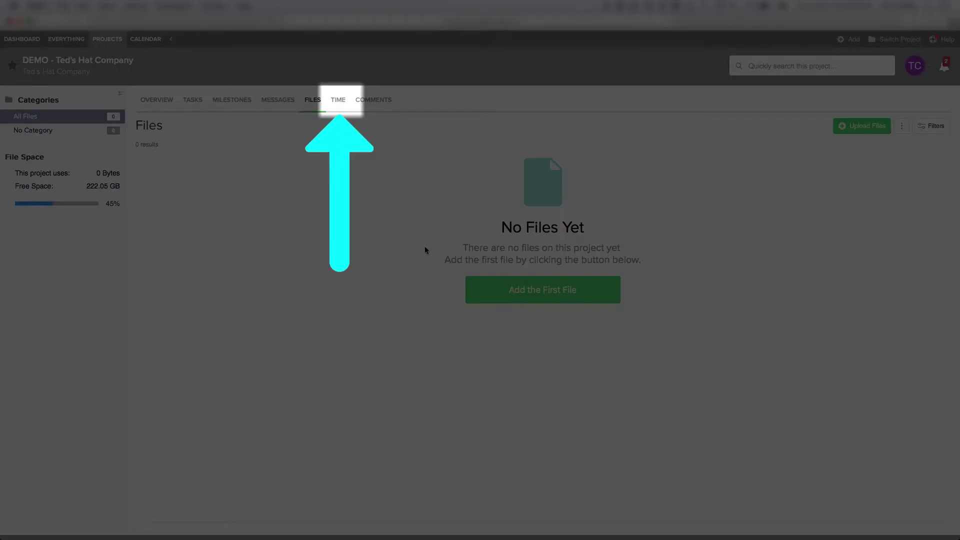
Step: Check the Time page, then view the 2 comments on New Project #1 under Comments
left_click(338, 102)
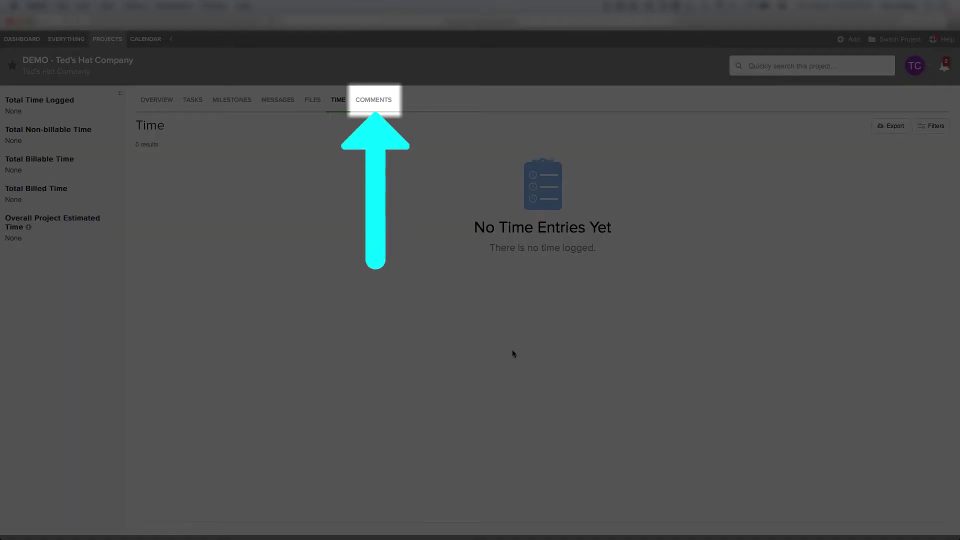
left_click(379, 98)
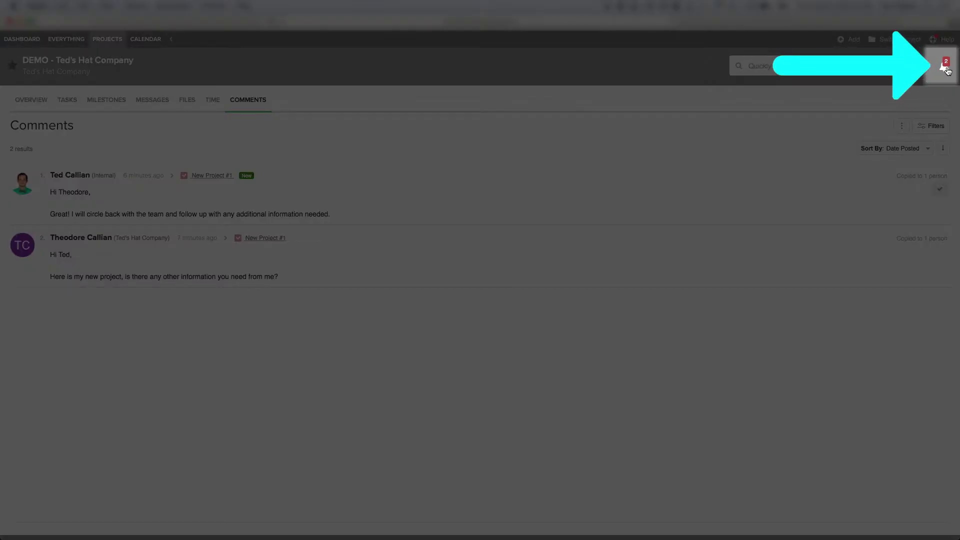
Step: Open New Project #1 from a notification, then the Ted's Hat Company Status thread from the other
left_click(943, 73)
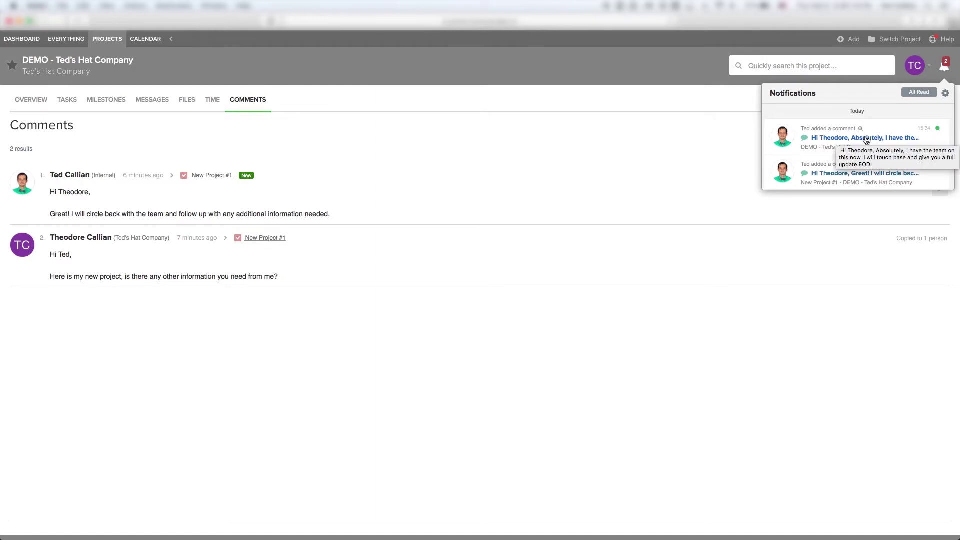
left_click(833, 179)
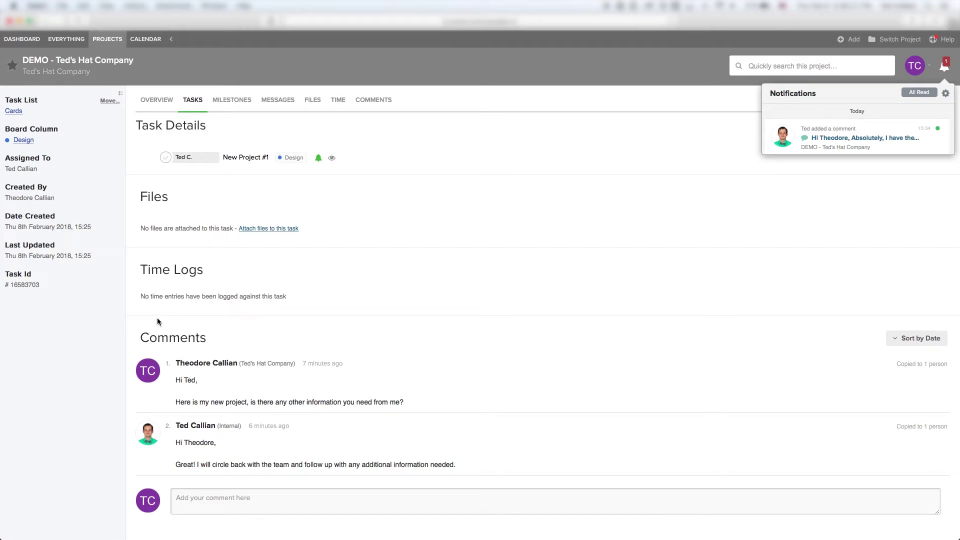
left_click_drag(174, 424, 443, 482)
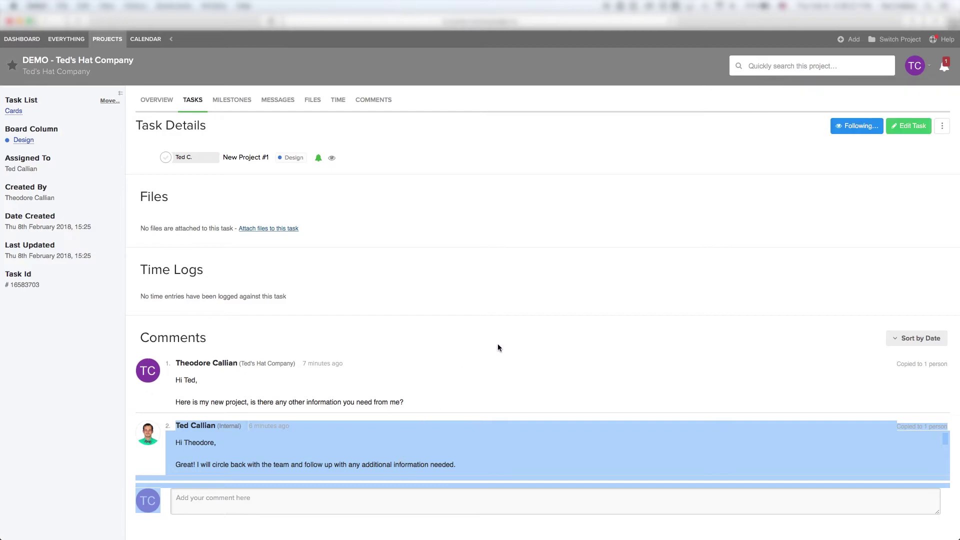
left_click(946, 72)
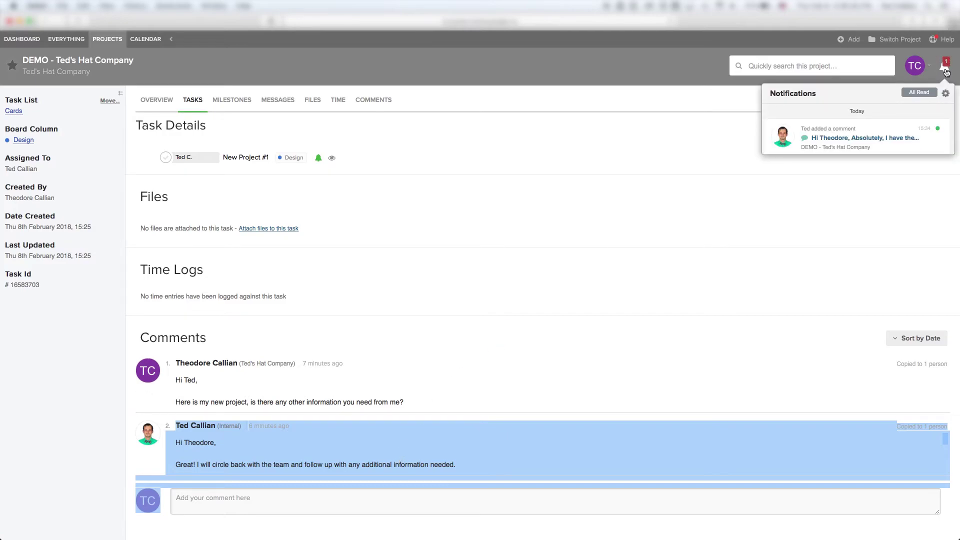
left_click(895, 144)
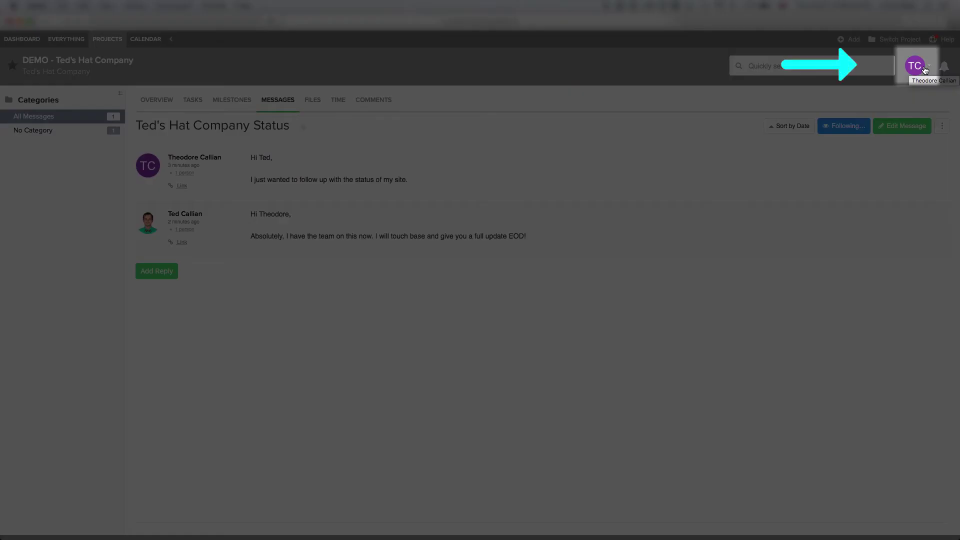
Step: Open Edit My Details from the TC avatar and switch to the Details section's job title and phone fields
left_click(923, 69)
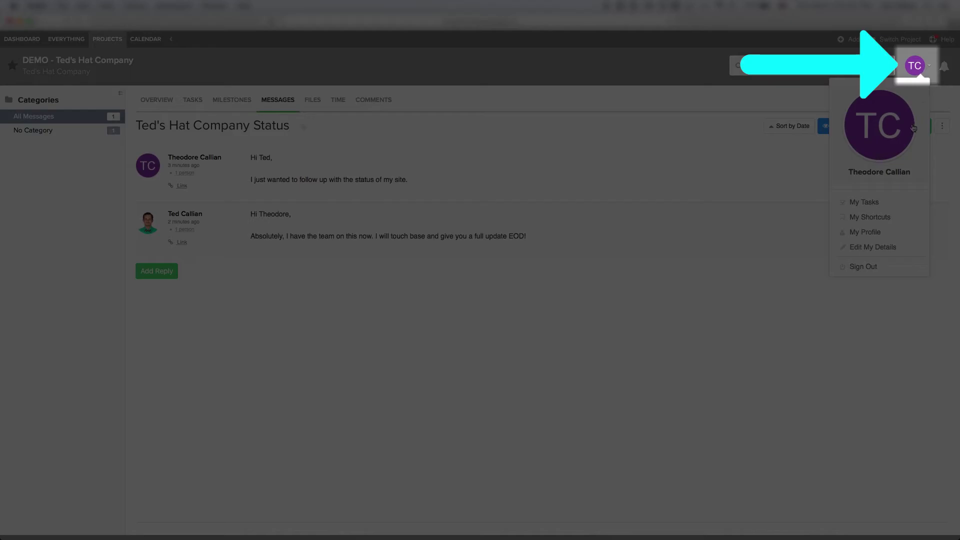
left_click(888, 248)
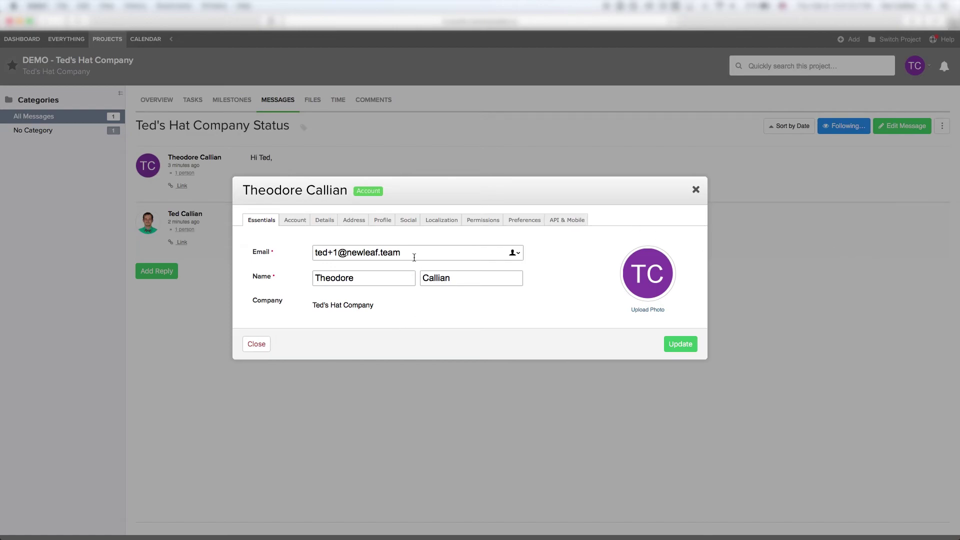
left_click_drag(315, 252, 428, 252)
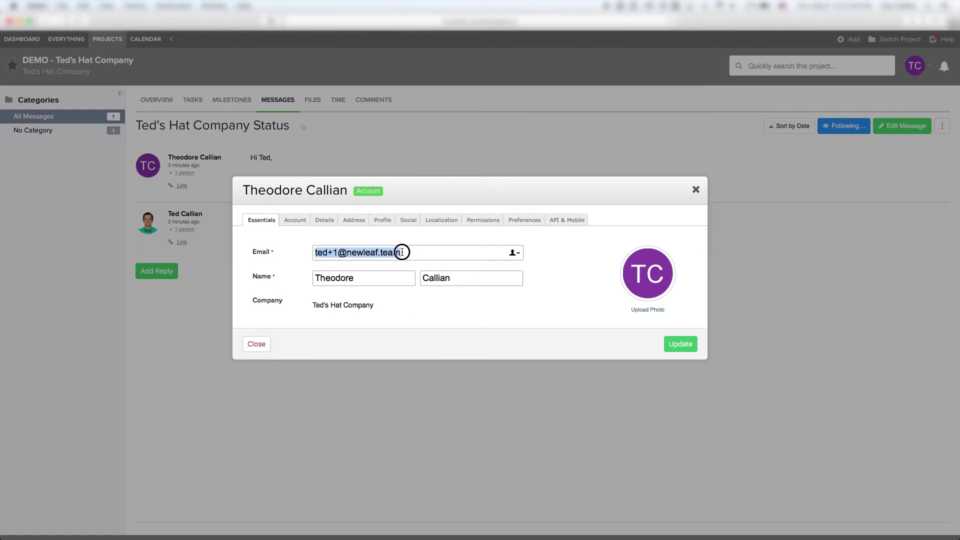
left_click_drag(460, 280, 320, 278)
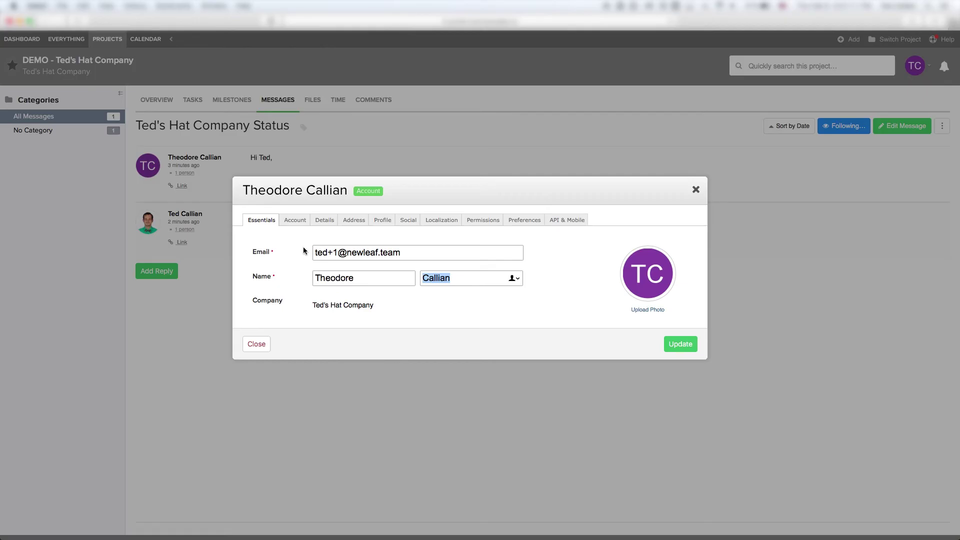
left_click(290, 223)
left_click(323, 221)
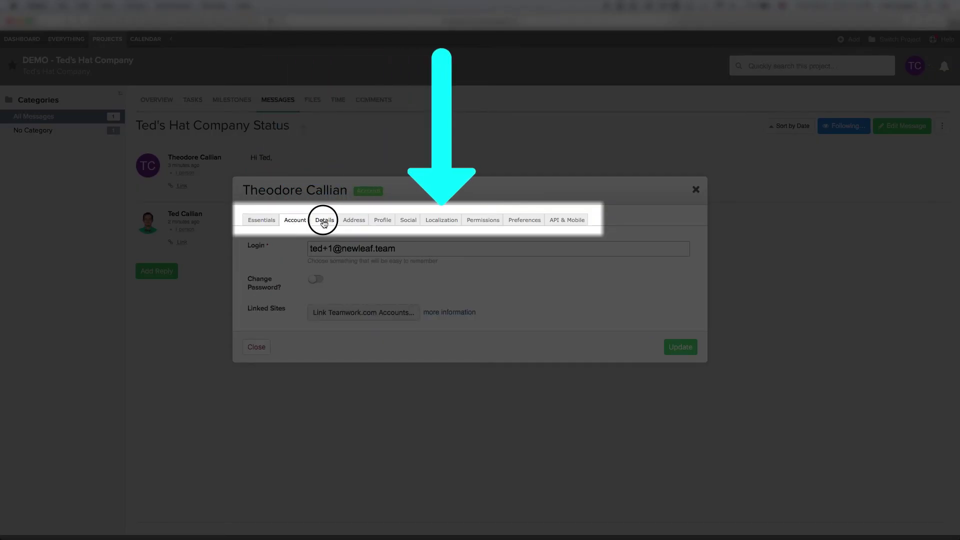
left_click(315, 270)
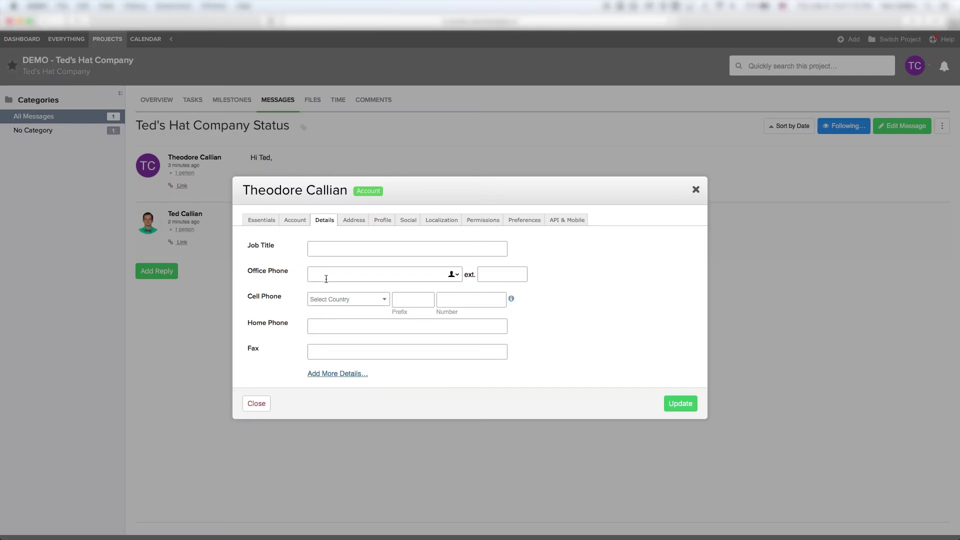